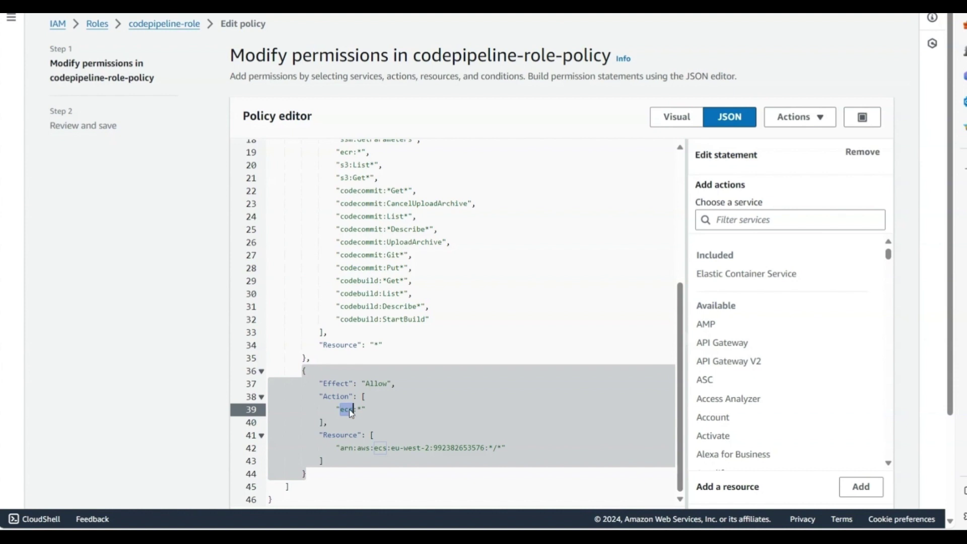
# Review the ECS allow statement's action and resource in codepipeline-role-policy, and leave the policy editor without saving
pyautogui.click(361, 409)
pyautogui.doubleClick(463, 446)
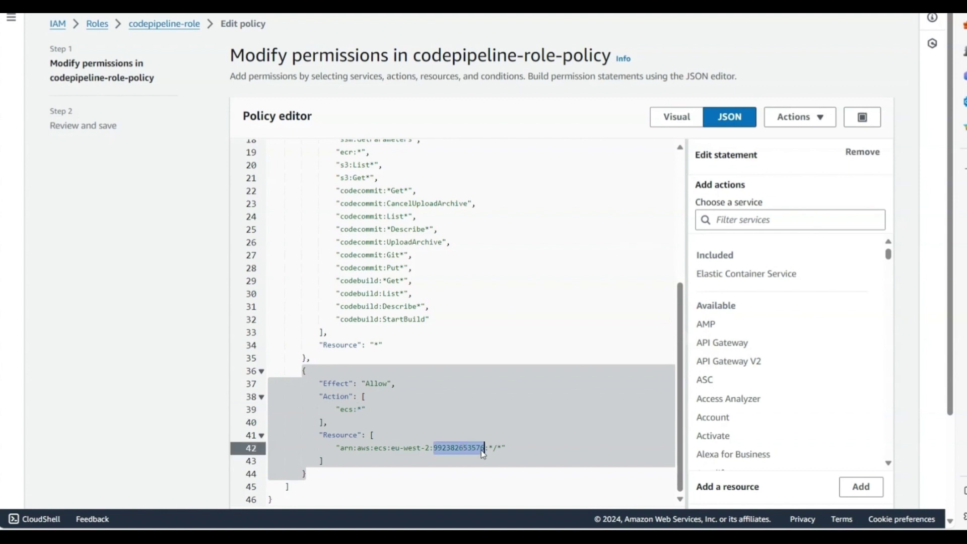
pyautogui.scroll(-2, 400, 425)
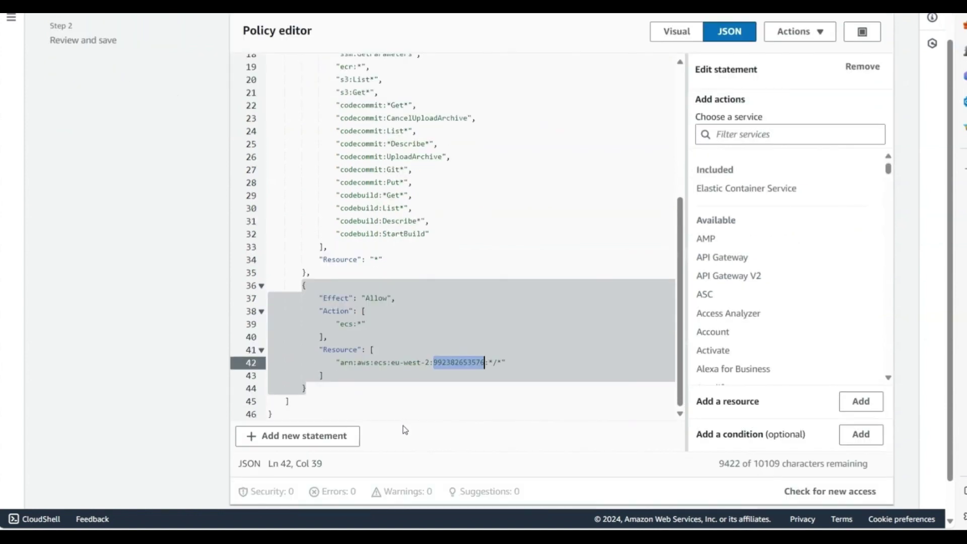
pyautogui.scroll(2, 407, 427)
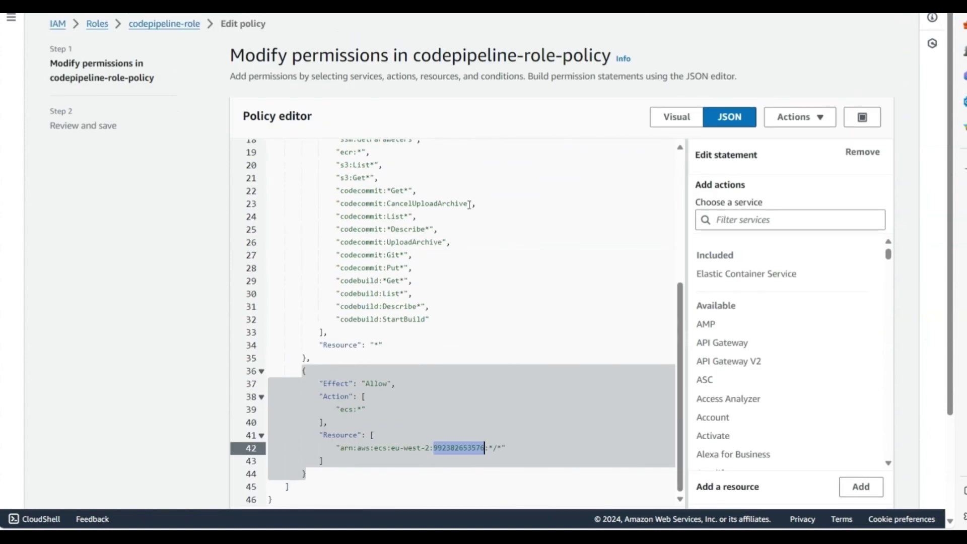
pyautogui.click(190, 25)
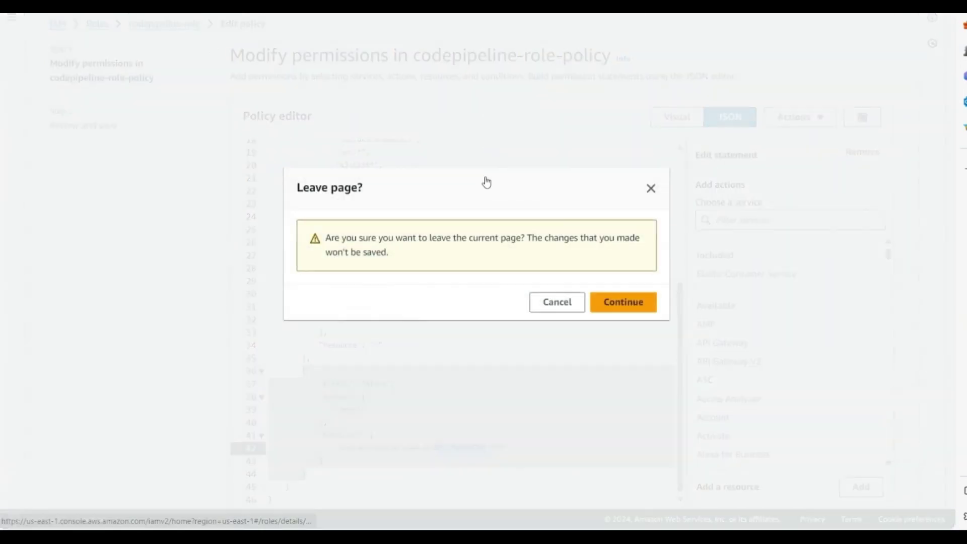
pyautogui.click(623, 302)
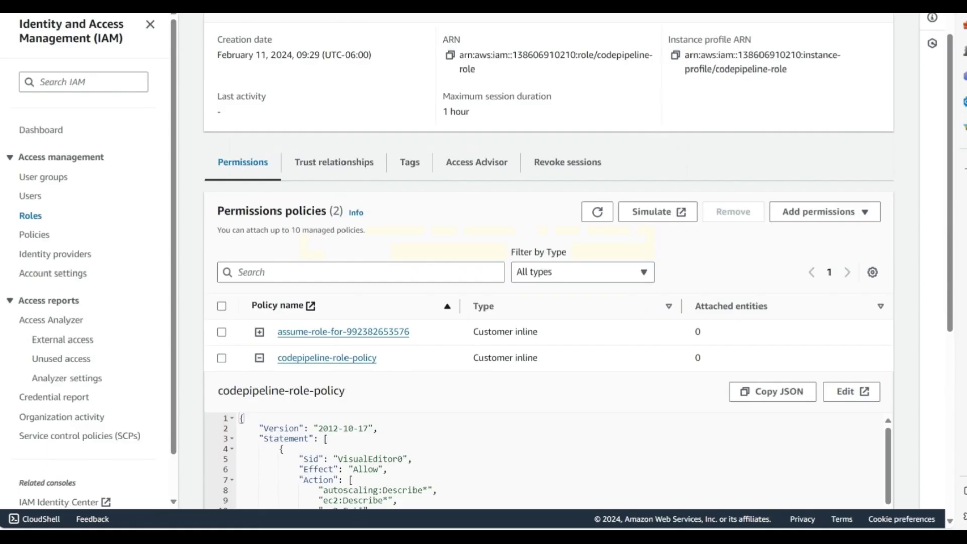
# Expand codepipeline-role's inline assume-role policy and examine its sts:AssumeRole action and the cross-account role resource
pyautogui.click(260, 332)
pyautogui.scroll(-2, 549, 345)
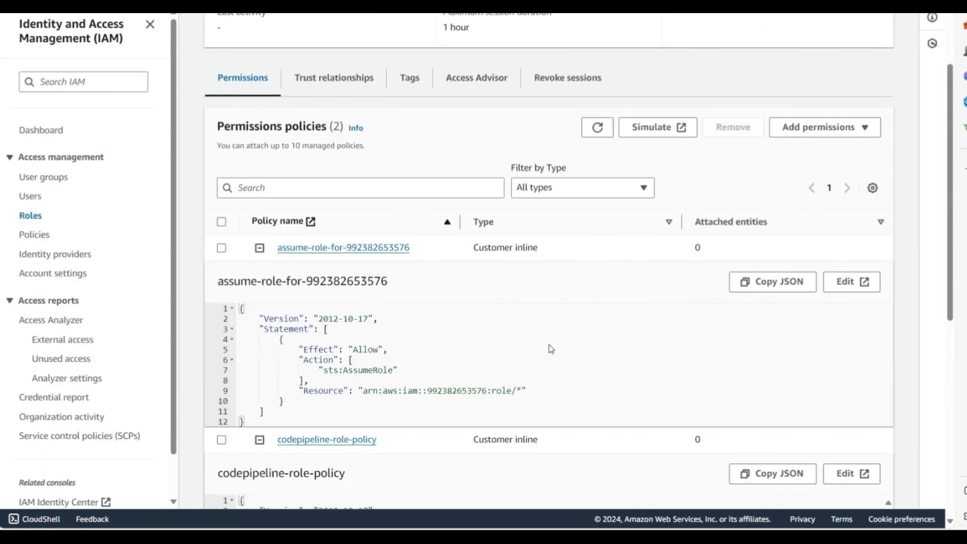
pyautogui.scroll(-2, 479, 342)
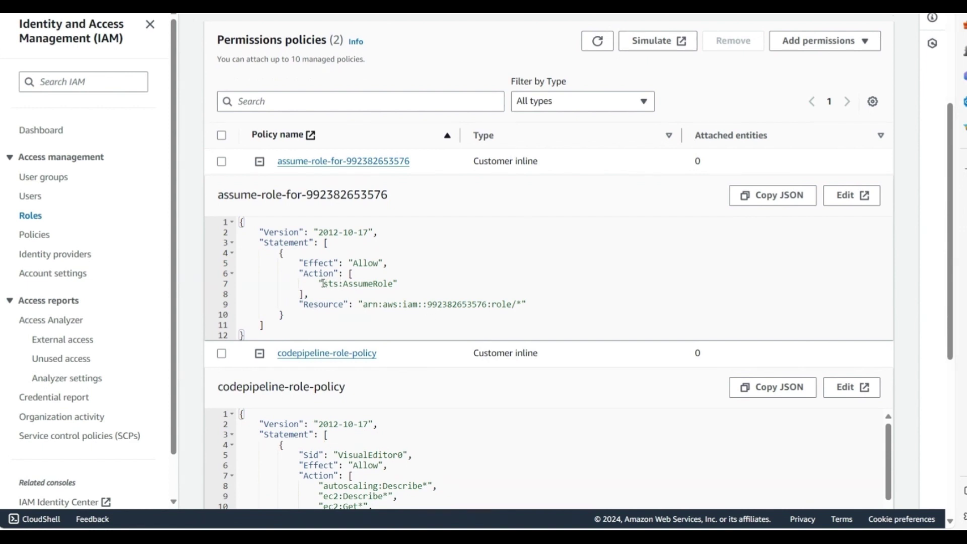
pyautogui.moveTo(319, 282); pyautogui.dragTo(422, 281)
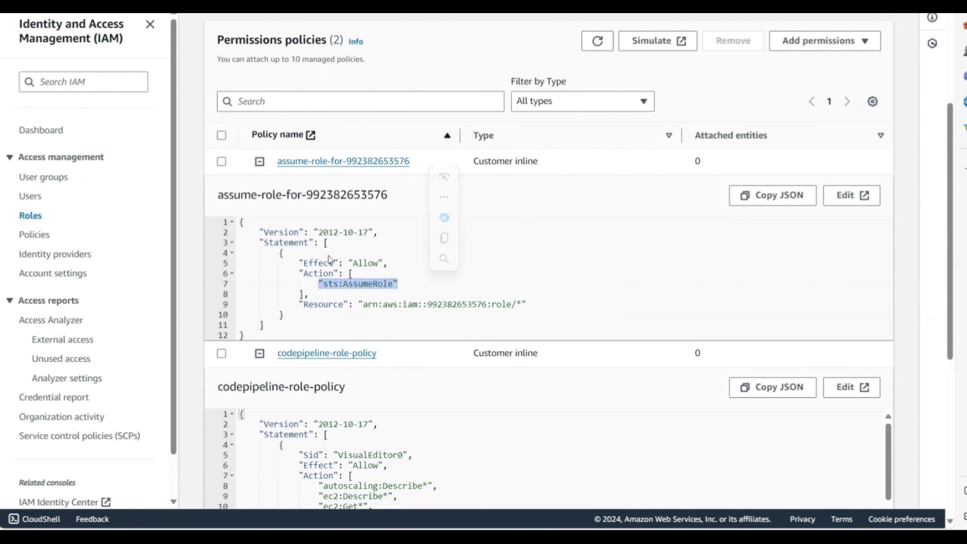
pyautogui.moveTo(436, 305); pyautogui.dragTo(513, 305)
pyautogui.click(520, 305)
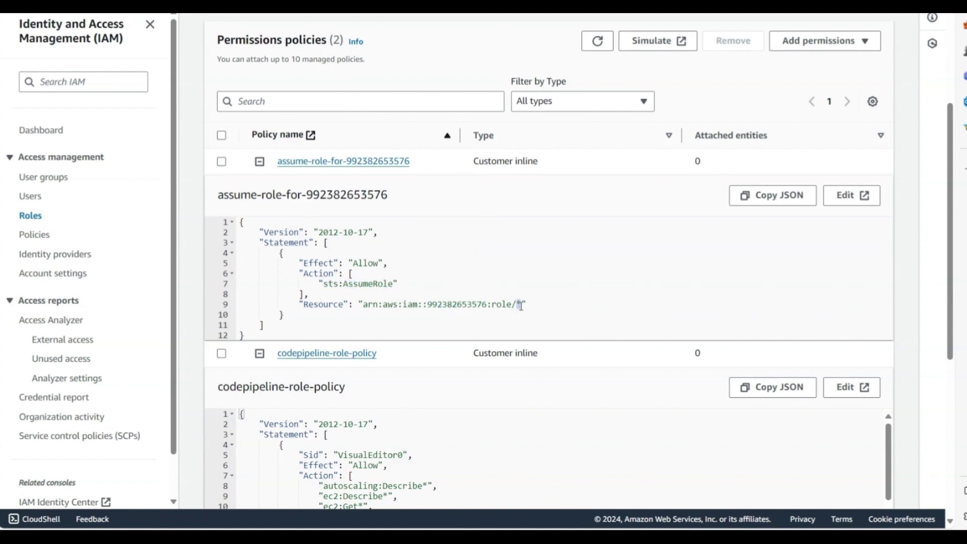
pyautogui.doubleClick(521, 305)
pyautogui.moveTo(428, 305); pyautogui.dragTo(522, 306)
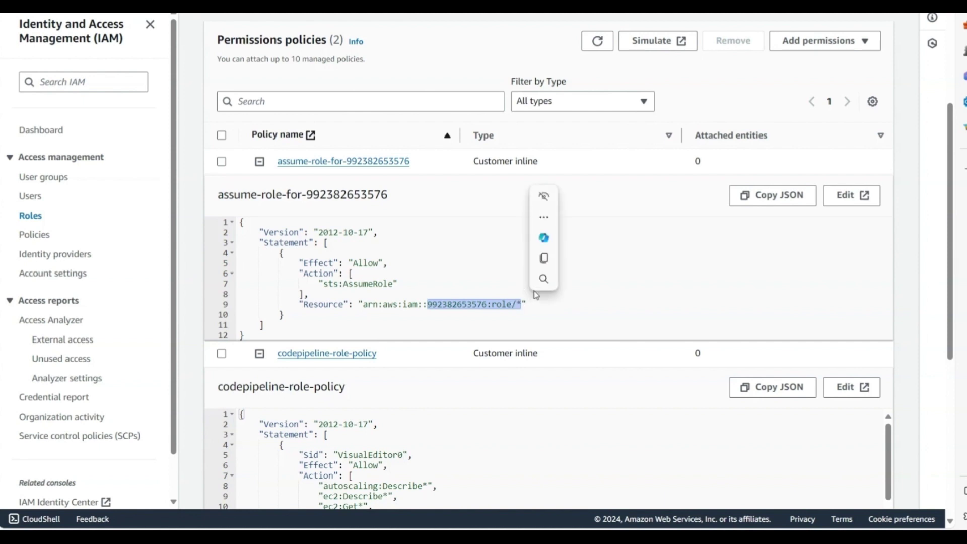
# Switch to the second account's AWS console and view the permissions policies of the IAM role codedeploy-role
pyautogui.hotkey('alt', 'Tab')
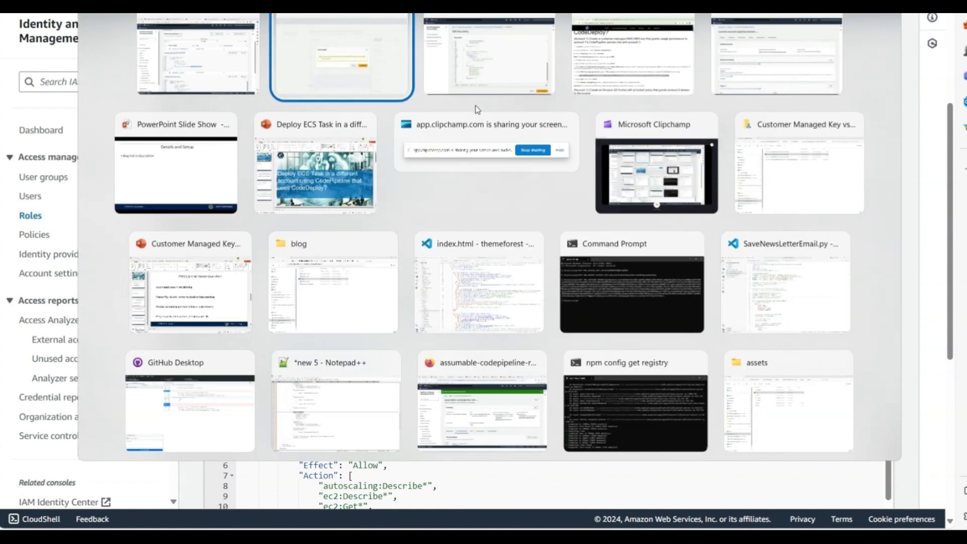
pyautogui.hotkey('alt', 'Tab')
pyautogui.hotkey('alt', 'Tab')
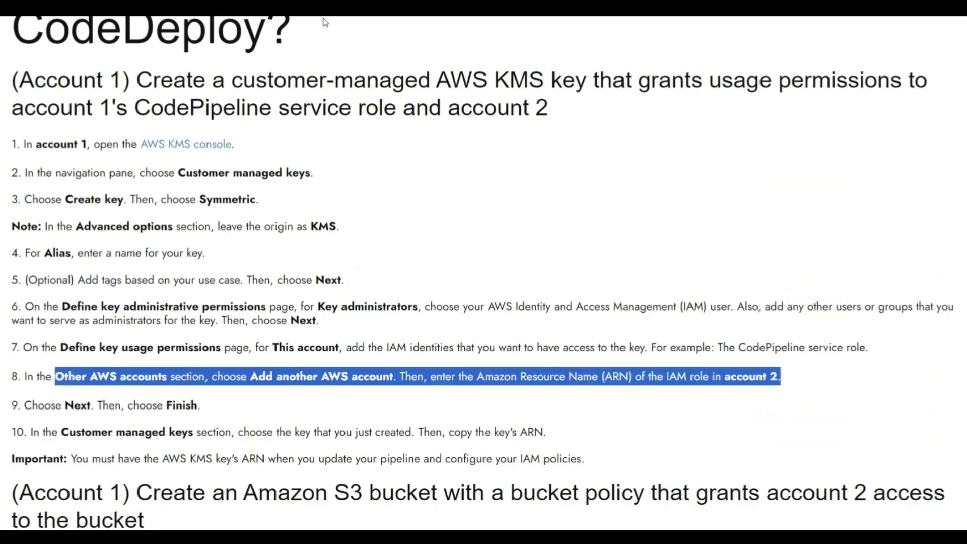
pyautogui.hotkey('alt', 'Tab')
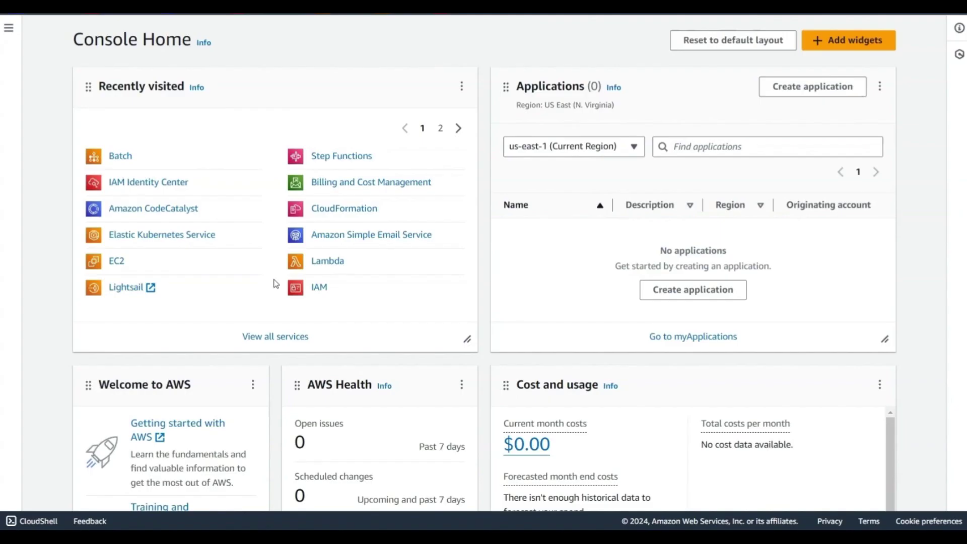
pyautogui.click(327, 287)
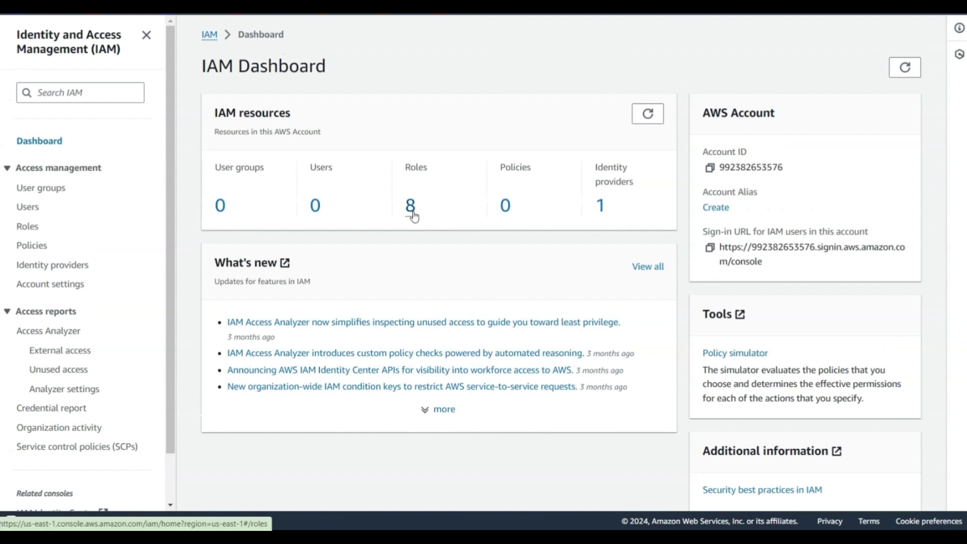
pyautogui.click(411, 210)
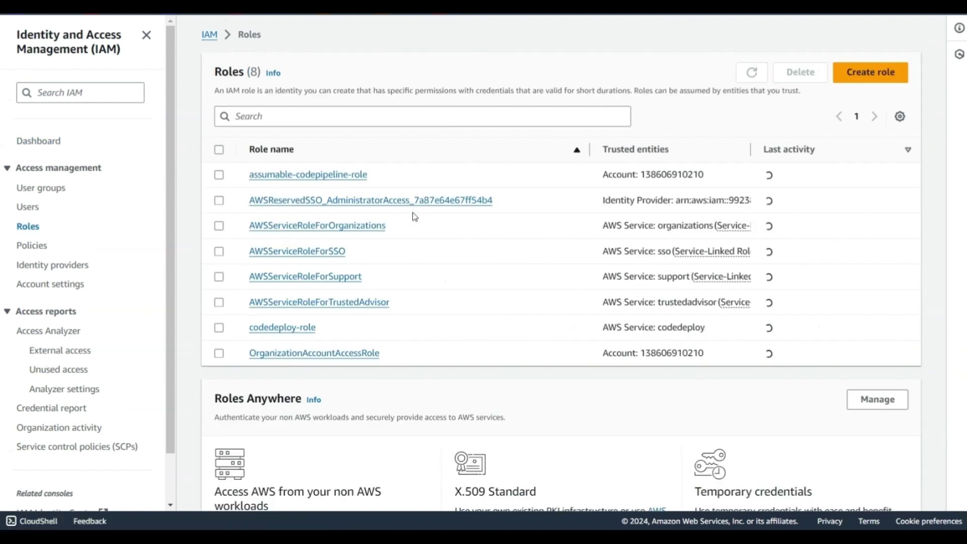
pyautogui.click(302, 331)
pyautogui.scroll(-3, 379, 212)
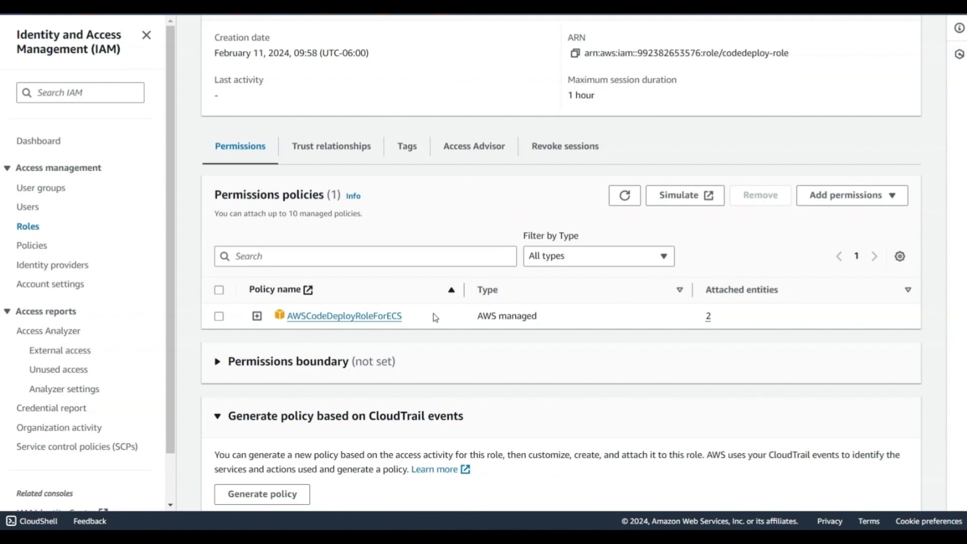
# Check codedeploy-role's trust relationships and return to its attached permissions policies
pyautogui.click(356, 153)
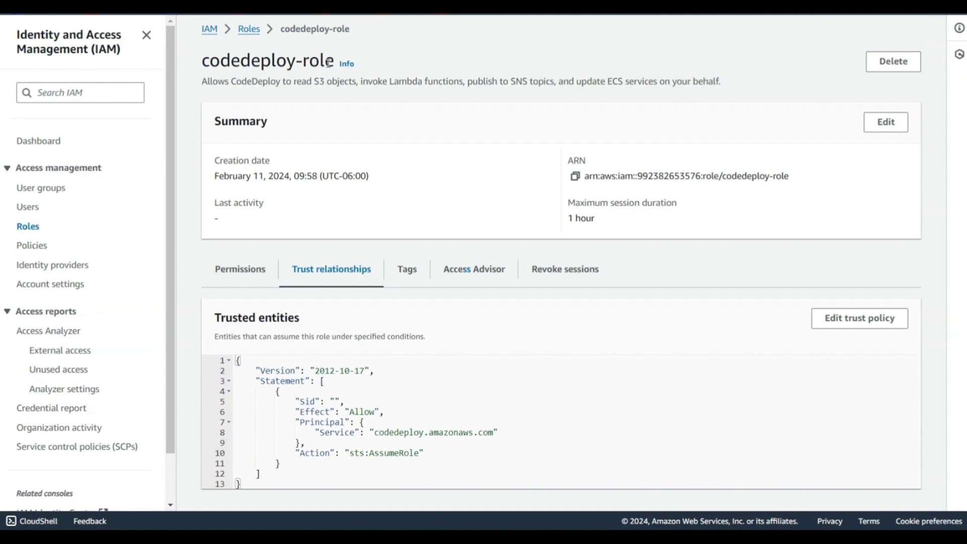
pyautogui.hotkey('alt', 'Tab')
pyautogui.click(251, 269)
pyautogui.scroll(-3, 302, 378)
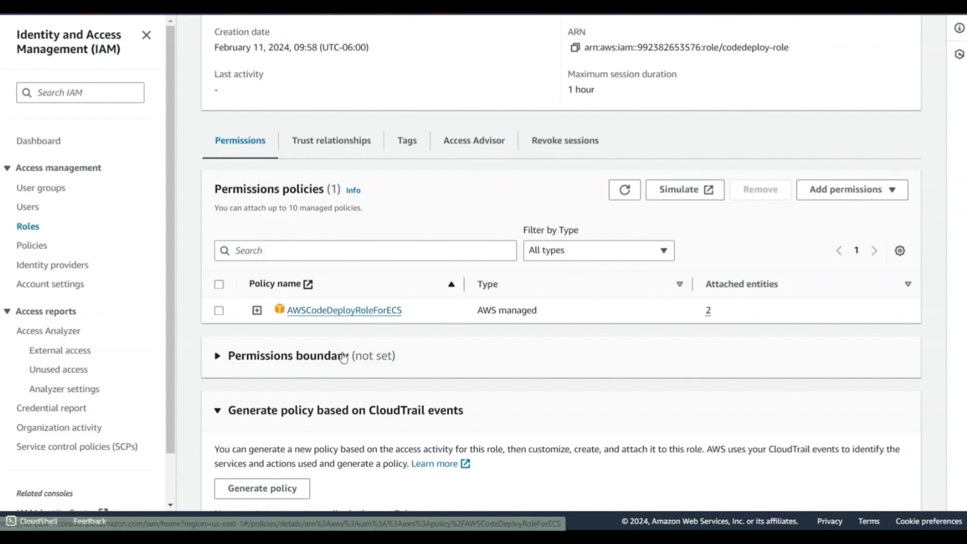
pyautogui.scroll(3, 344, 358)
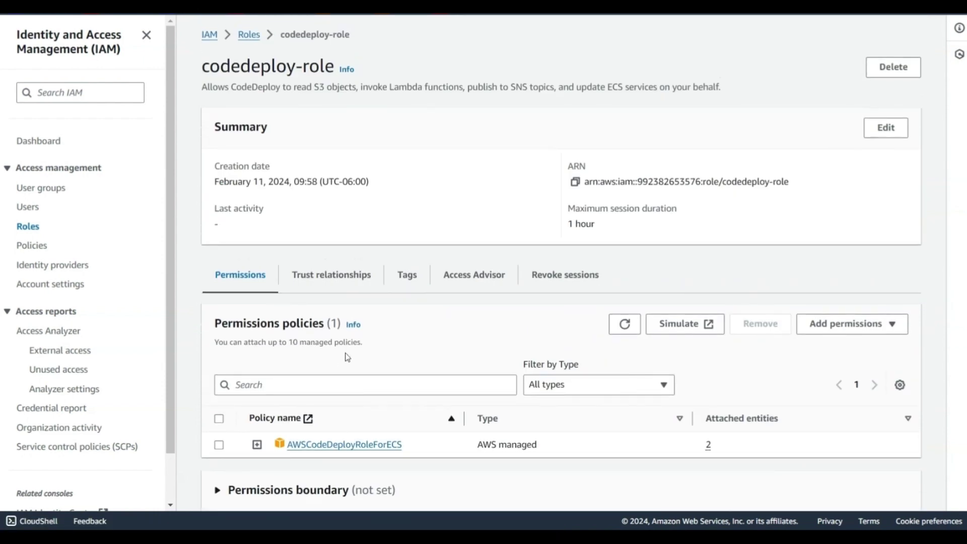
# Switch to the setup guide and read the account 1 section on creating an S3 bucket whose policy grants account 2 access
pyautogui.hotkey('alt', 'Tab')
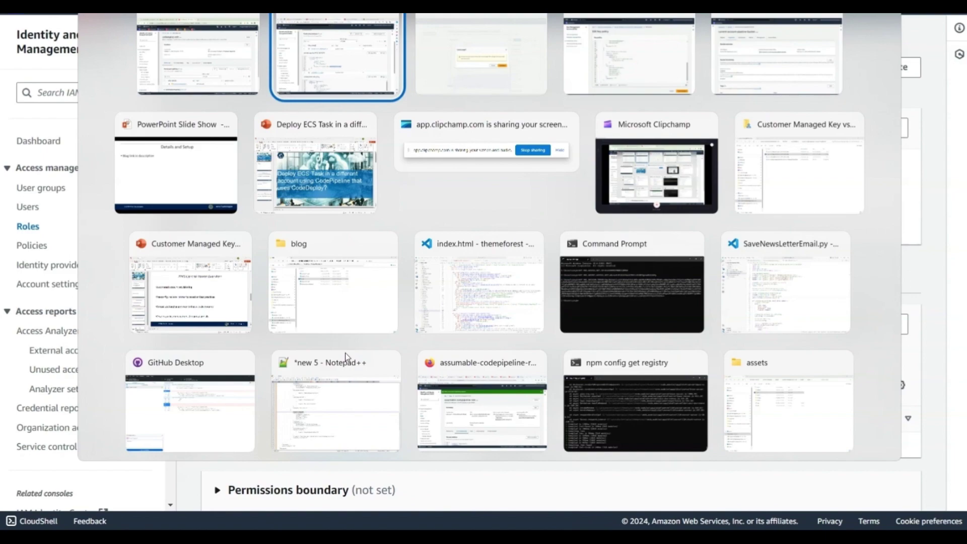
pyautogui.scroll(-1, 180, 220)
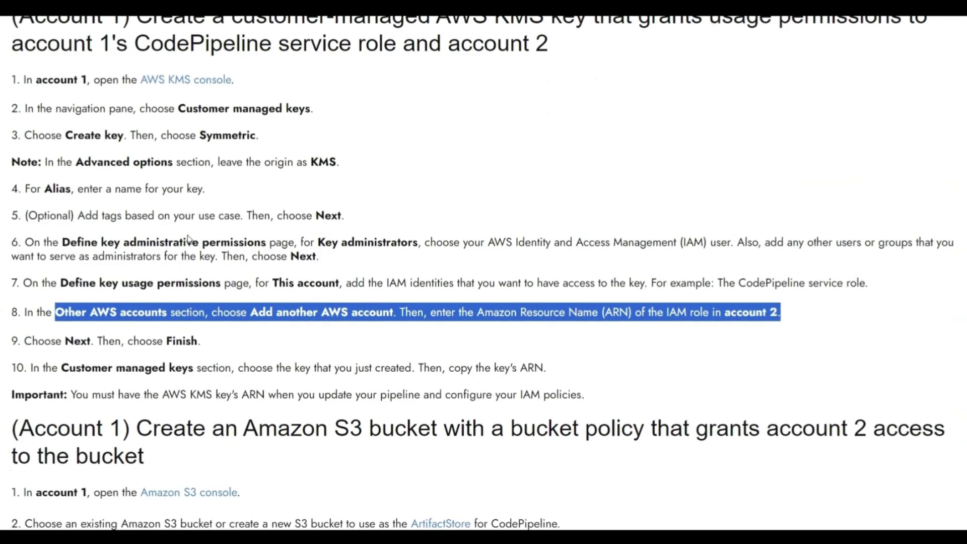
pyautogui.scroll(-3, 171, 304)
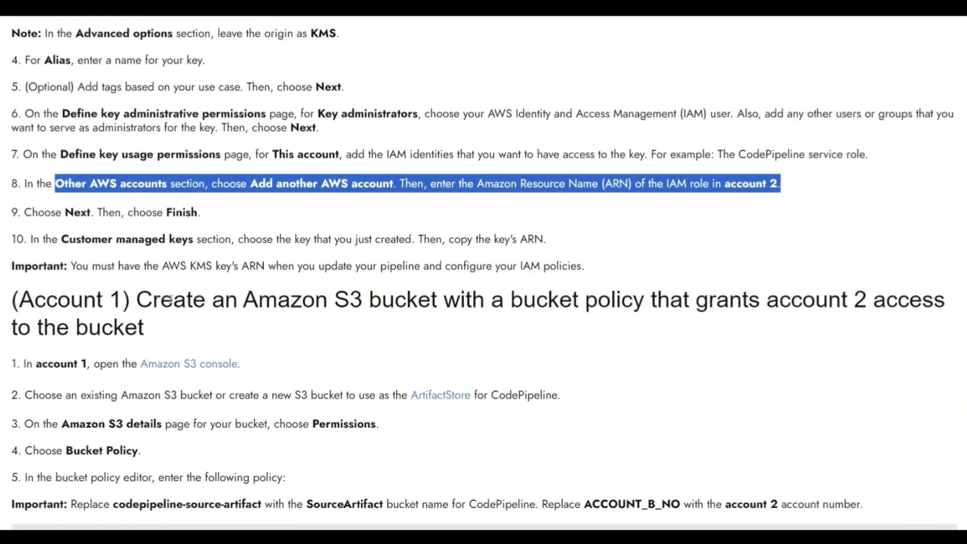
pyautogui.click(142, 299)
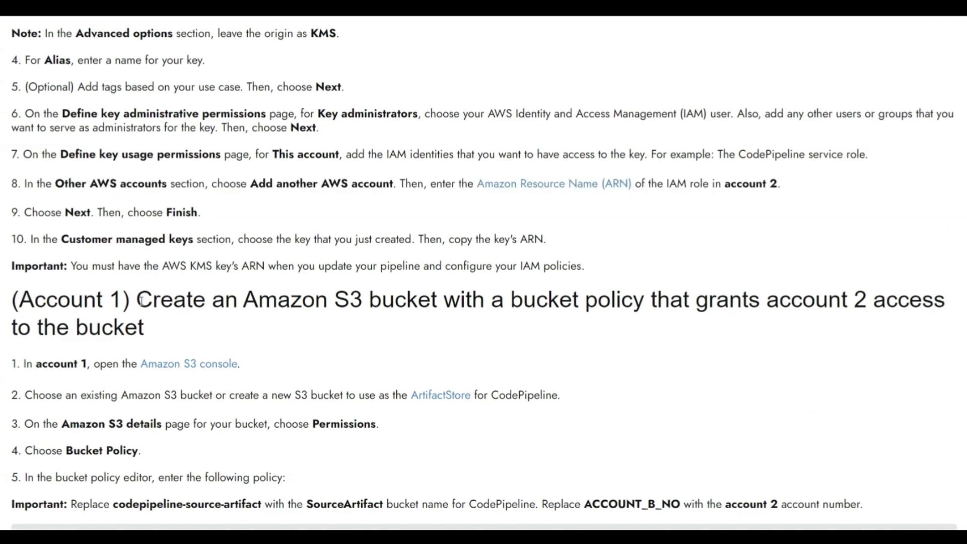
pyautogui.moveTo(142, 299); pyautogui.dragTo(186, 326)
pyautogui.click(221, 321)
pyautogui.scroll(-1, 222, 319)
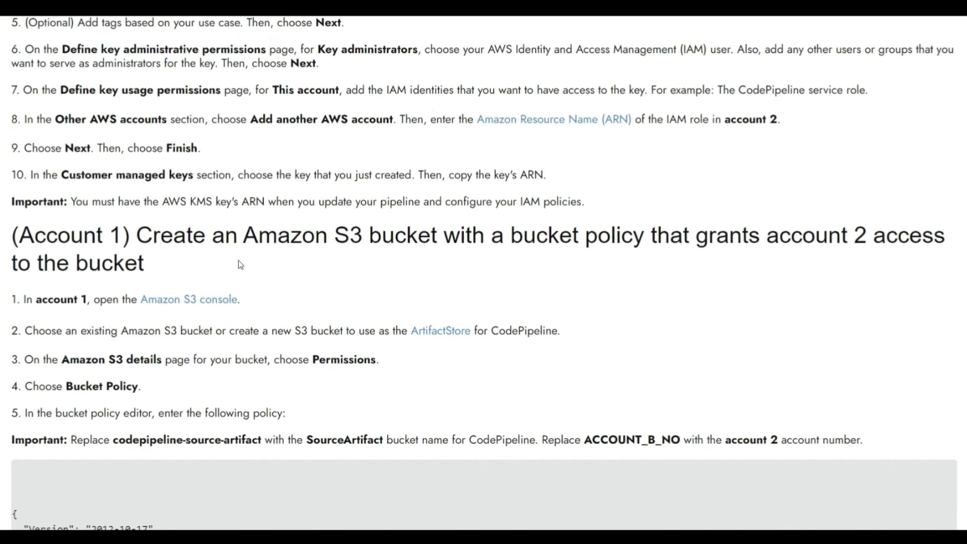
pyautogui.scroll(-1, 240, 251)
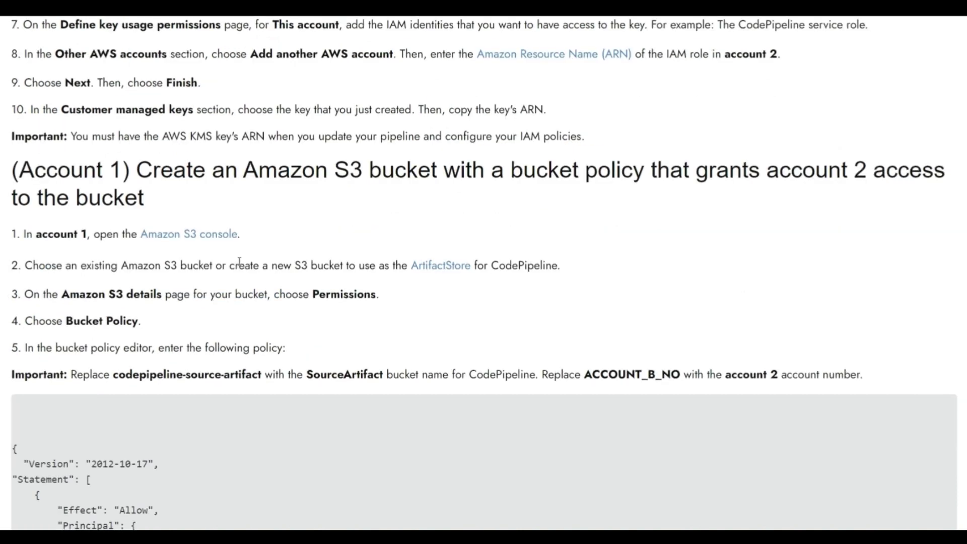
pyautogui.scroll(-1, 292, 154)
# Switch to the S3 console in account 1 and check the default encryption properties of current-account-pipeline-bucket
pyautogui.hotkey('alt', 'Tab')
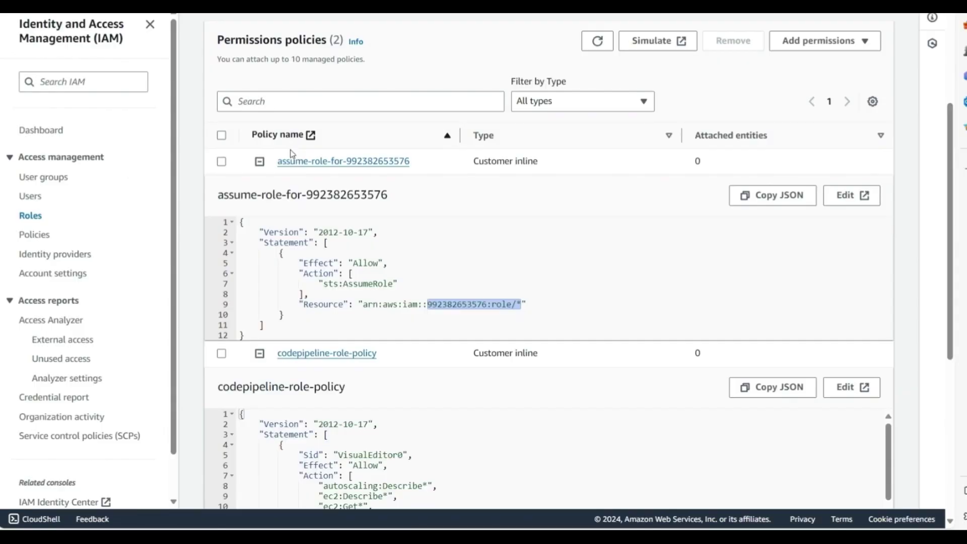
pyautogui.hotkey('alt', 'Tab')
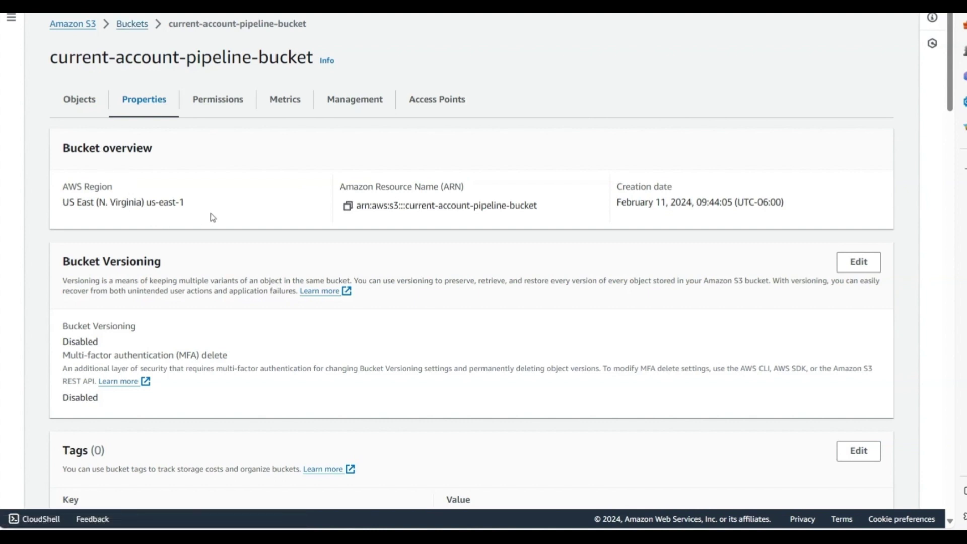
pyautogui.scroll(-4, 202, 177)
pyautogui.scroll(2, 352, 122)
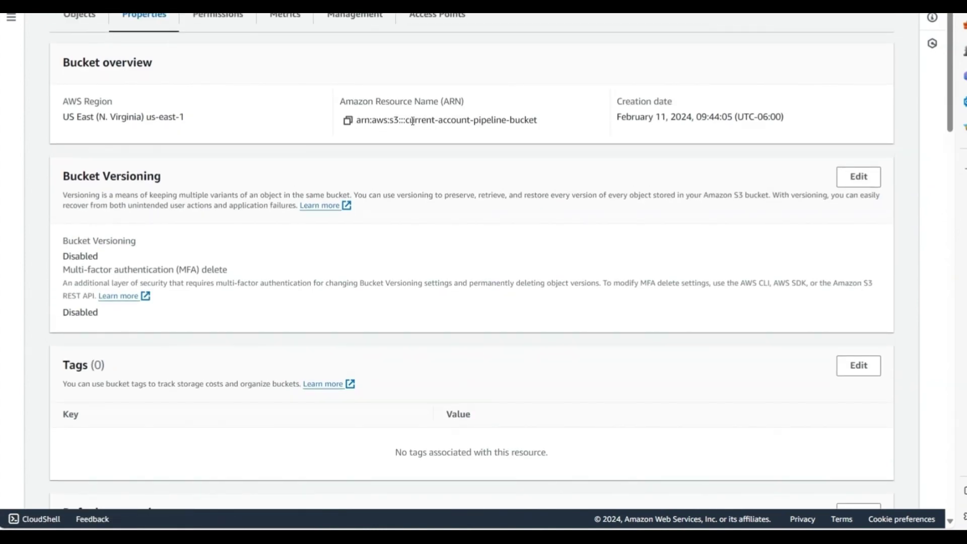
pyautogui.scroll(-3, 390, 198)
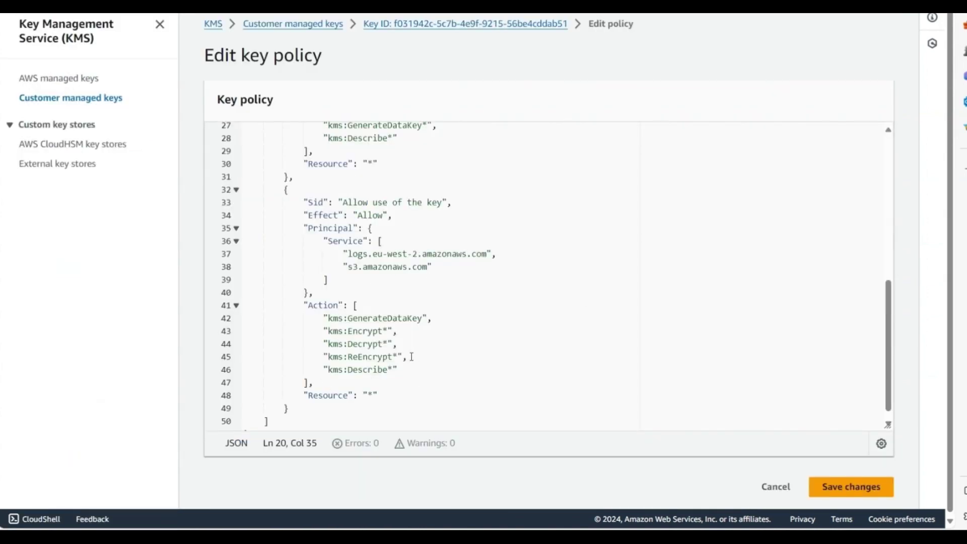
pyautogui.scroll(-1, 404, 350)
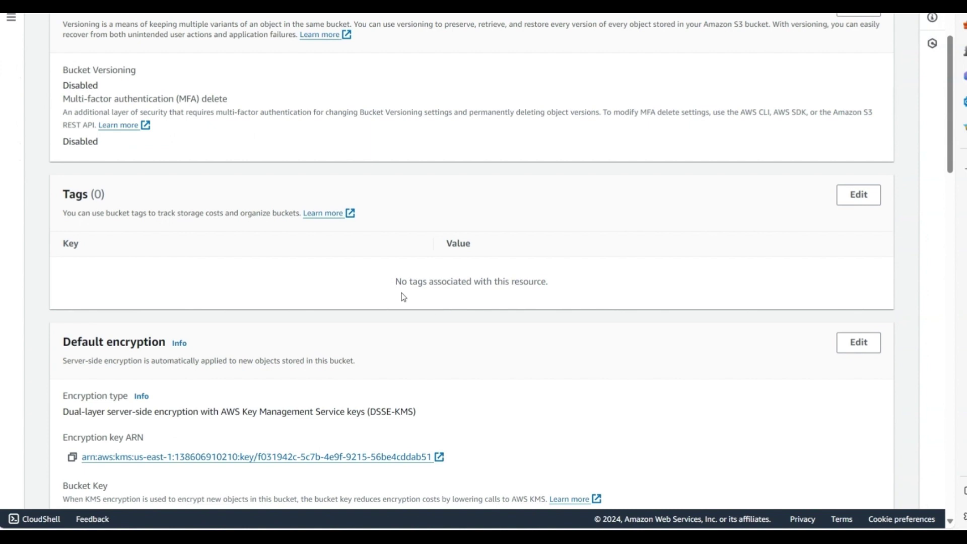
pyautogui.scroll(-2, 232, 355)
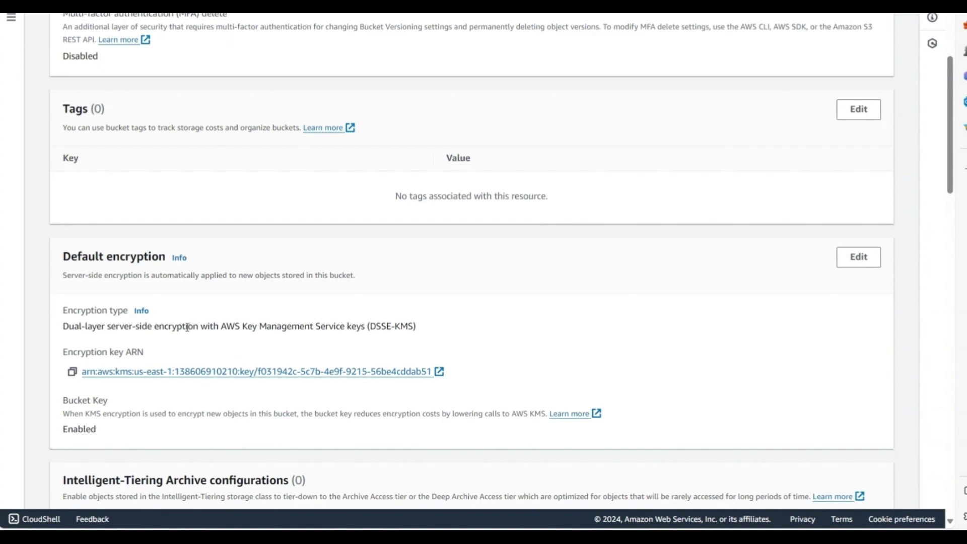
# Inspect the bucket's editable default encryption options, cancel without saving, and look over the bucket properties again
pyautogui.click(857, 257)
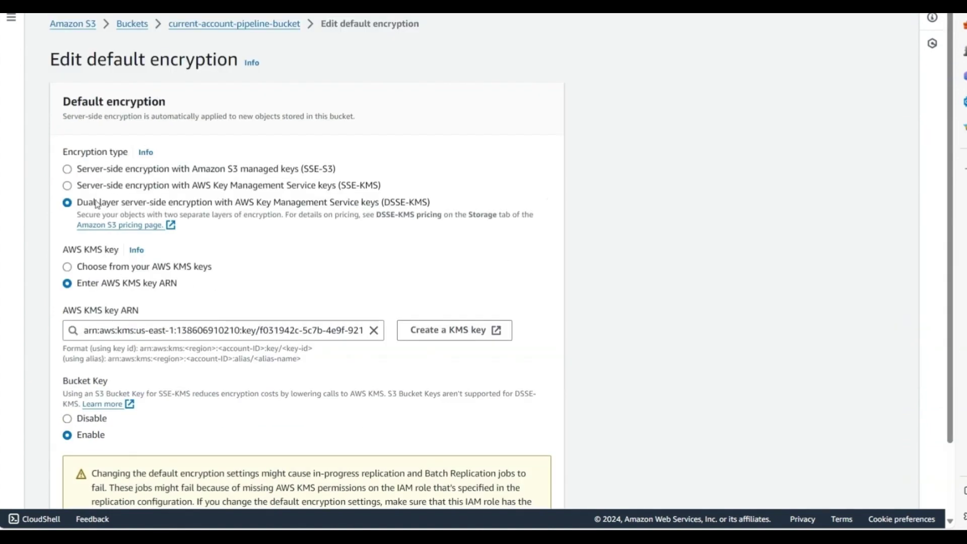
pyautogui.scroll(-3, 113, 322)
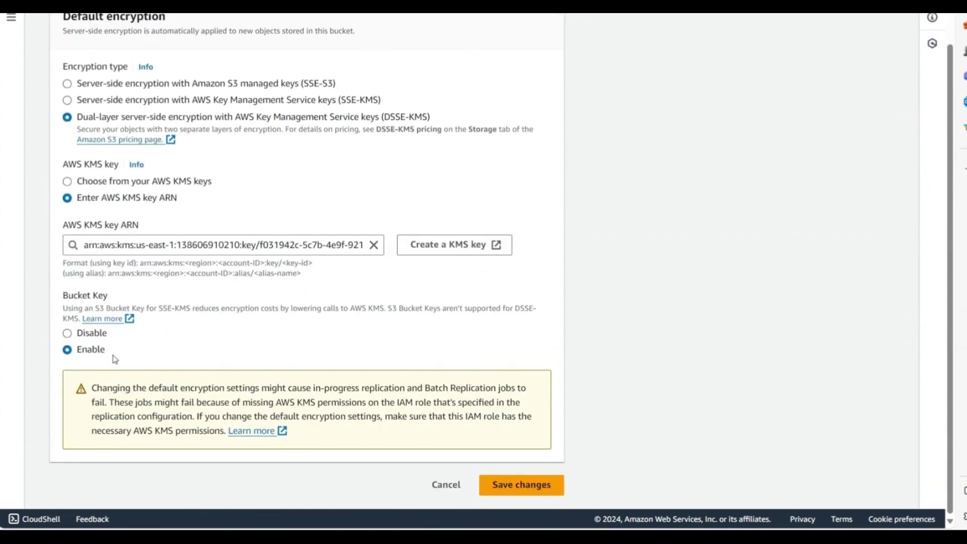
pyautogui.click(446, 485)
pyautogui.scroll(-8, 424, 309)
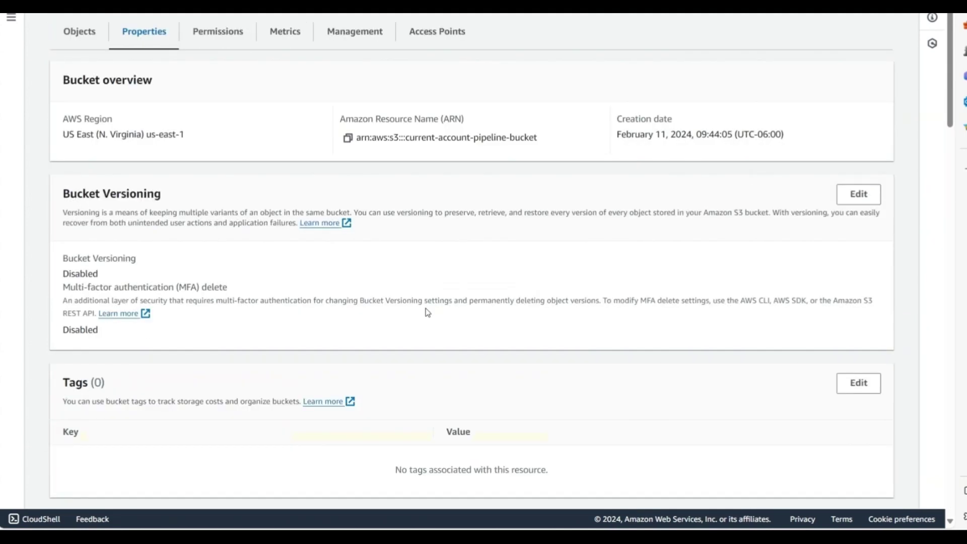
pyautogui.scroll(-2, 424, 309)
pyautogui.scroll(10, 425, 309)
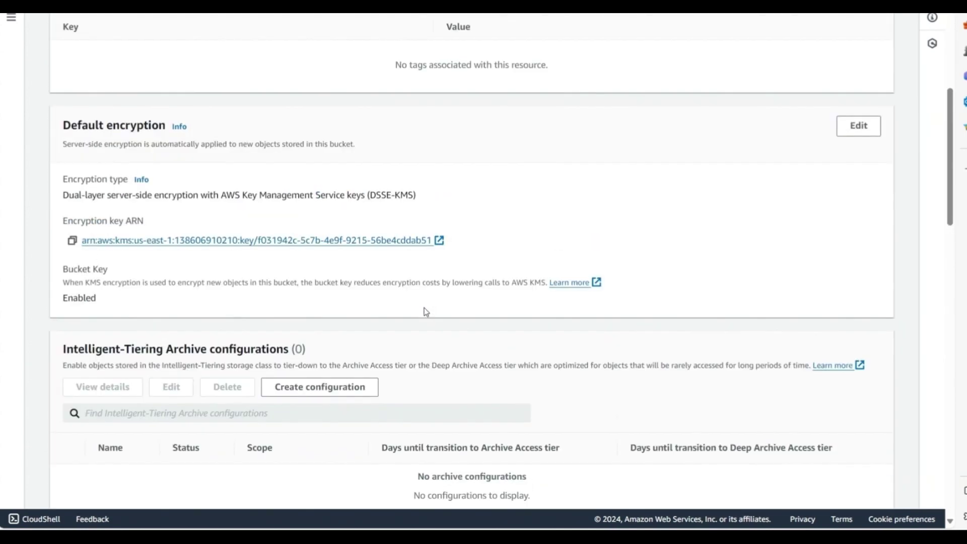
# Open current-account-pipeline-bucket's bucket policy for editing and inspect its first statement, which covers s3:GetBucketAcl
pyautogui.click(222, 101)
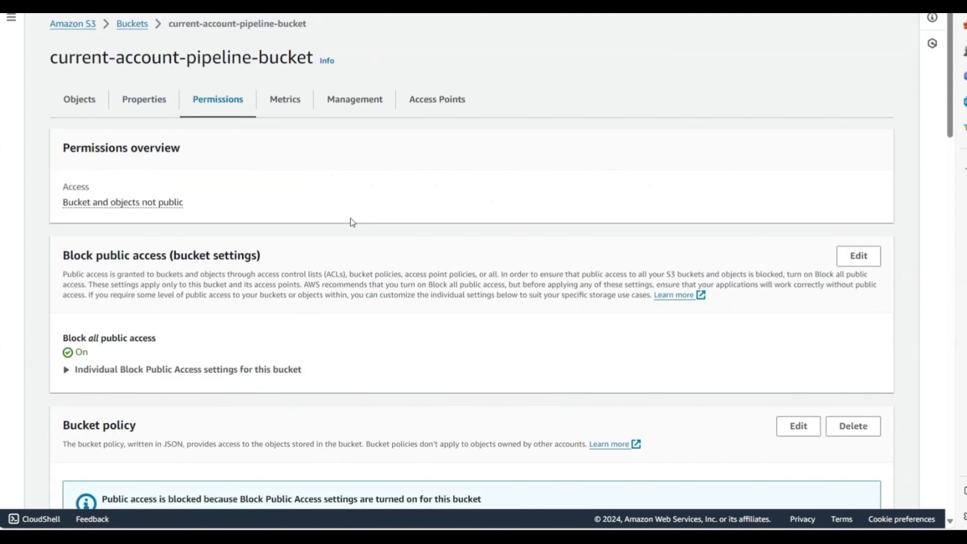
pyautogui.scroll(-5, 351, 222)
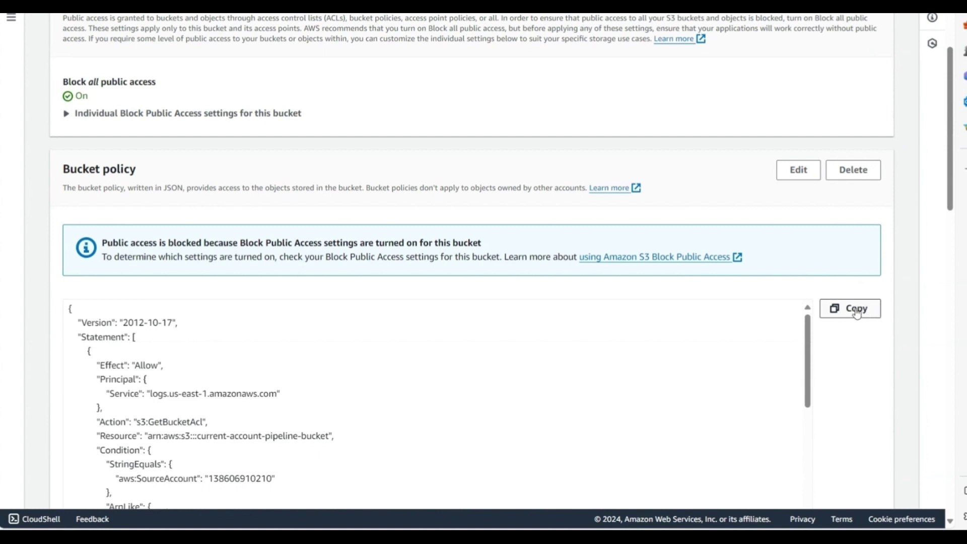
pyautogui.click(812, 173)
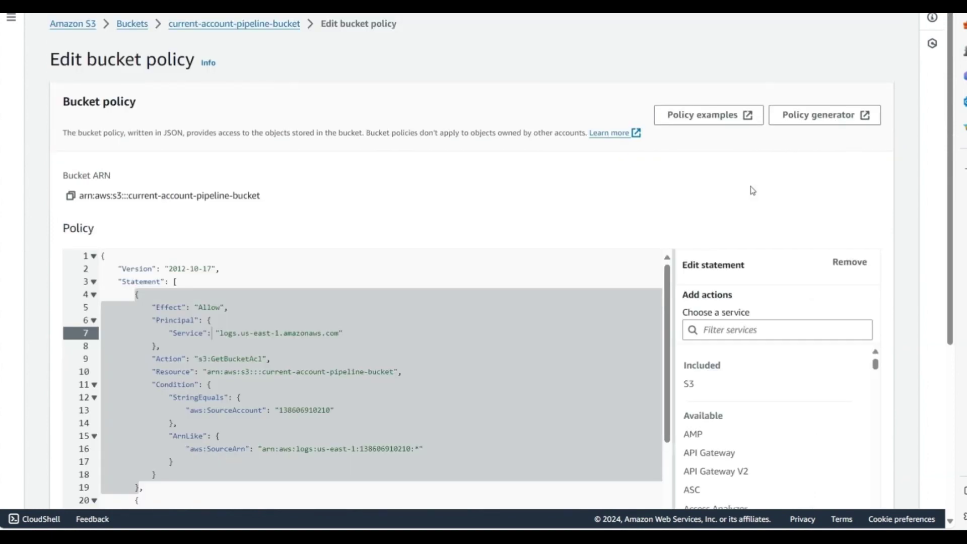
pyautogui.scroll(-2, 752, 190)
pyautogui.click(383, 248)
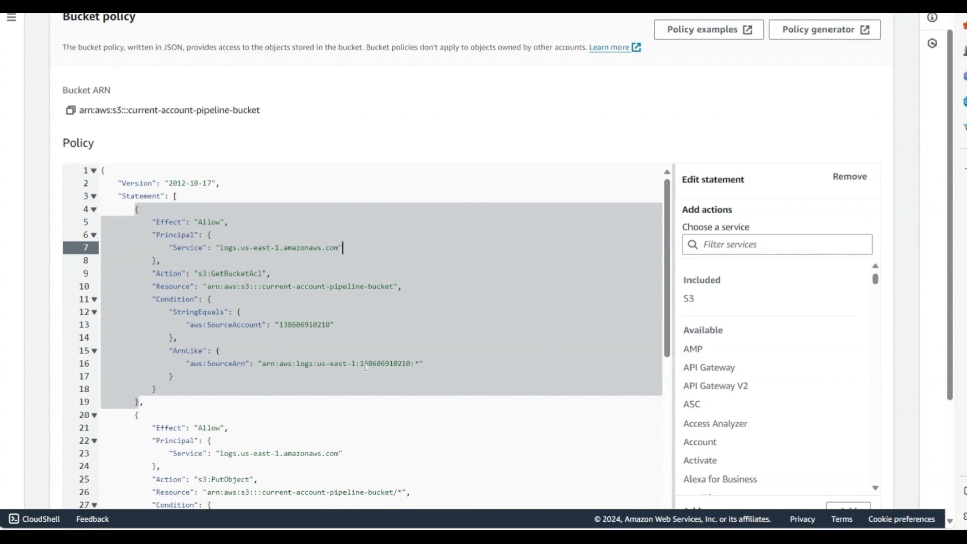
# Review the remaining bucket policy statements, focusing on the account 2 root principal and its s3:Get*, s3:Put* and s3:ListBucket actions
pyautogui.scroll(-2, 364, 356)
pyautogui.scroll(-1, 363, 342)
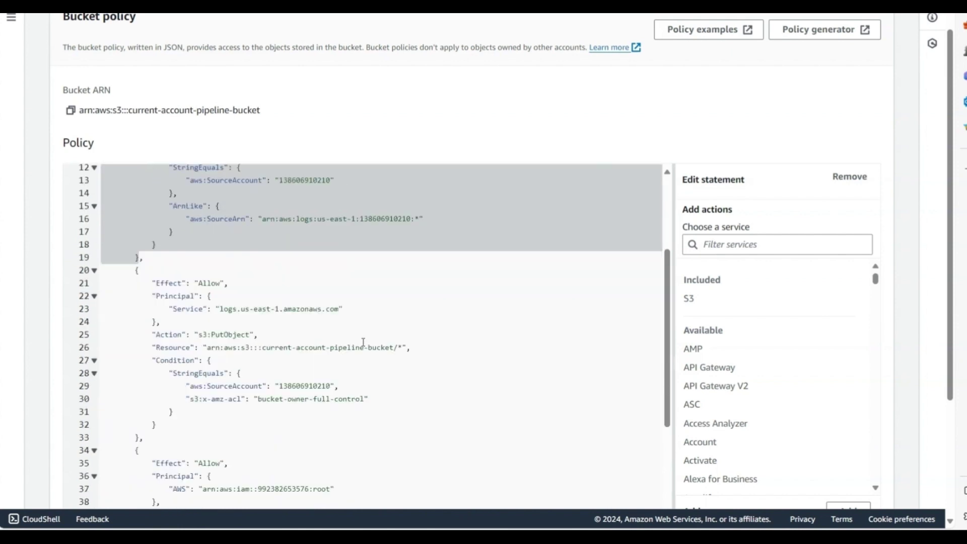
pyautogui.scroll(-1, 260, 321)
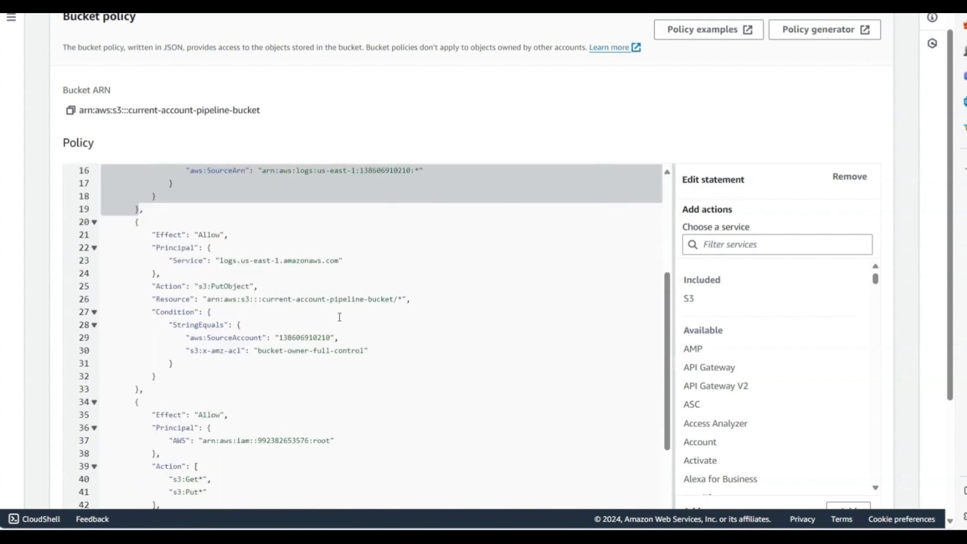
pyautogui.scroll(-1, 321, 376)
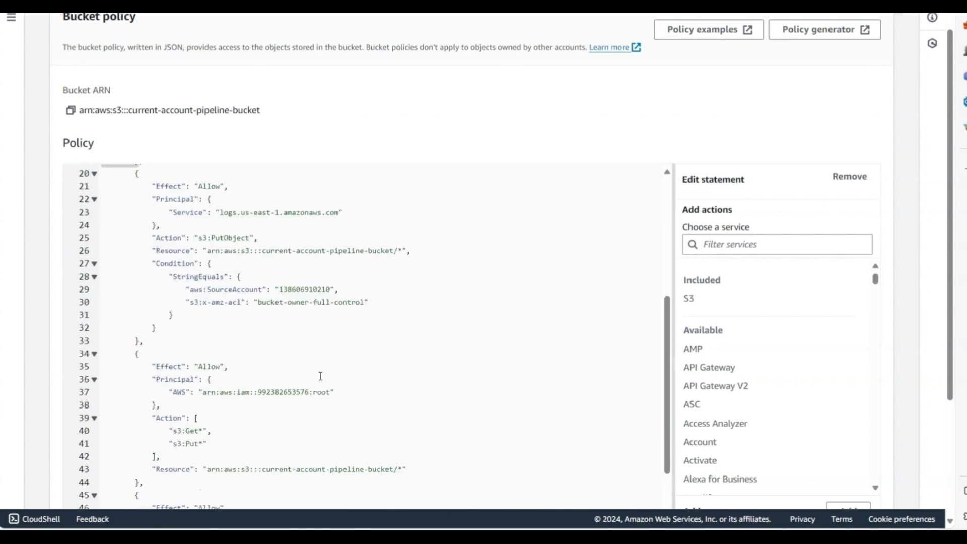
pyautogui.doubleClick(291, 392)
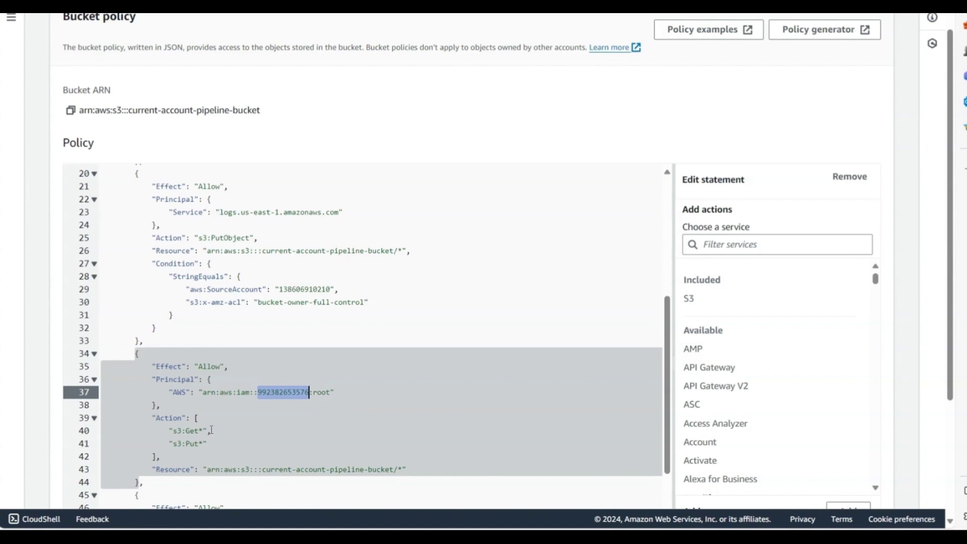
pyautogui.scroll(-2, 206, 447)
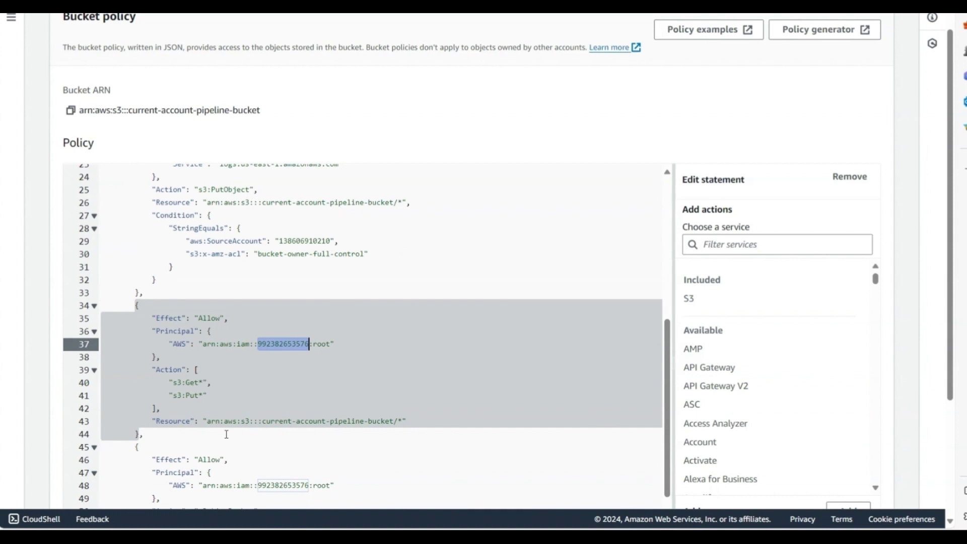
pyautogui.scroll(-1, 226, 434)
pyautogui.scroll(-2, 226, 434)
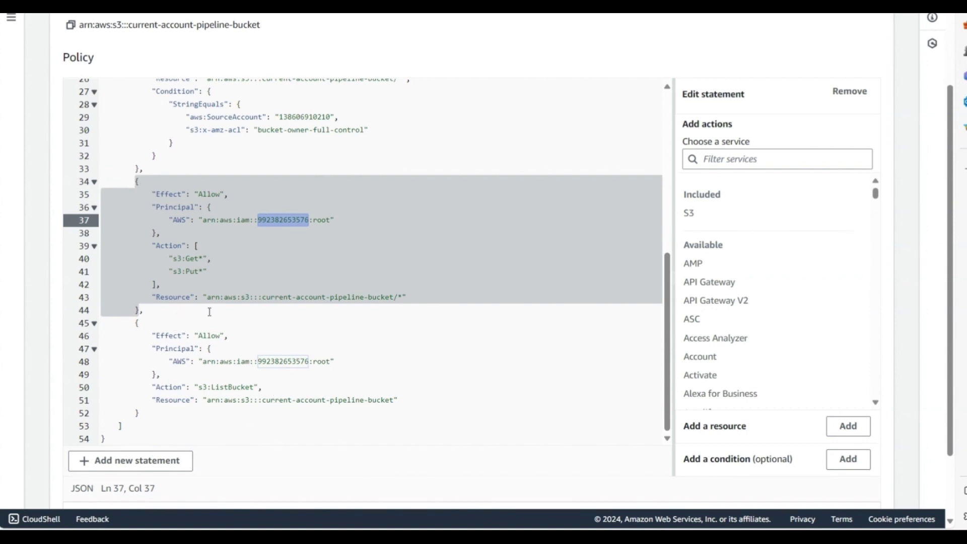
# Switch to the setup guide and go through its sample bucket policy down to the account 2 cross-account IAM role section
pyautogui.hotkey('alt', 'Tab')
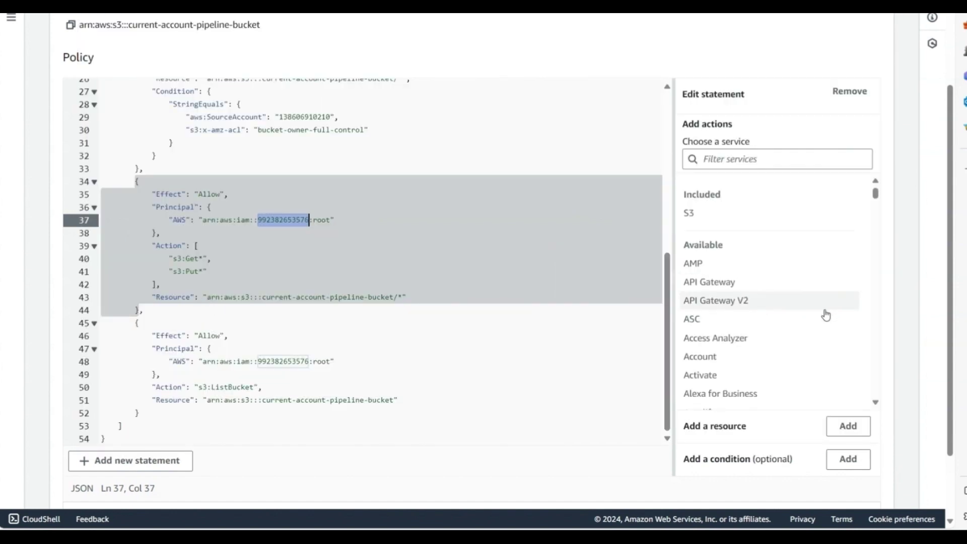
pyautogui.hotkey('alt', 'Tab')
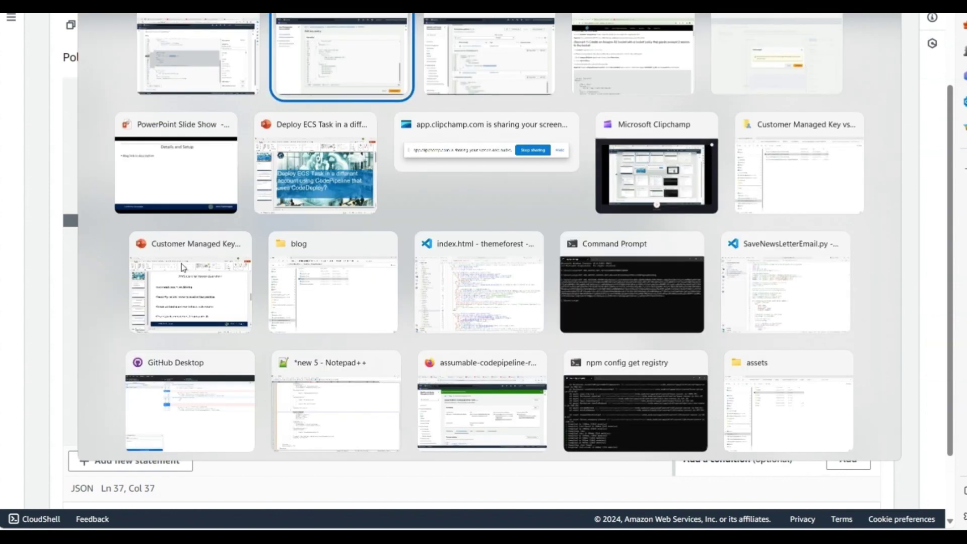
pyautogui.press('Tab')
pyautogui.press('Tab')
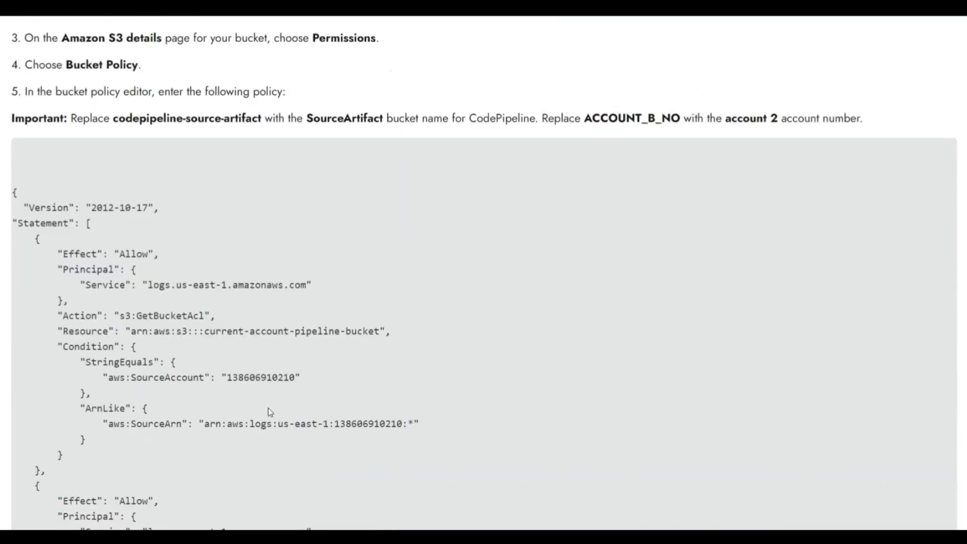
pyautogui.scroll(-5, 261, 379)
pyautogui.scroll(-10, 261, 379)
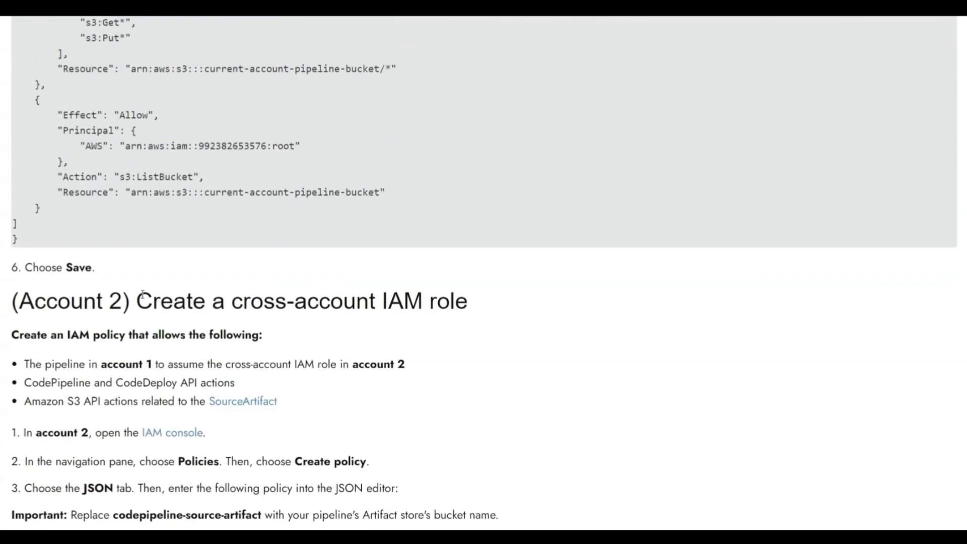
pyautogui.moveTo(142, 294); pyautogui.dragTo(264, 302)
# Glance at account 2's IAM console, return to the guide, and read the cross-account role policy's S3 and KMSAccess statements
pyautogui.hotkey('alt', 'Tab')
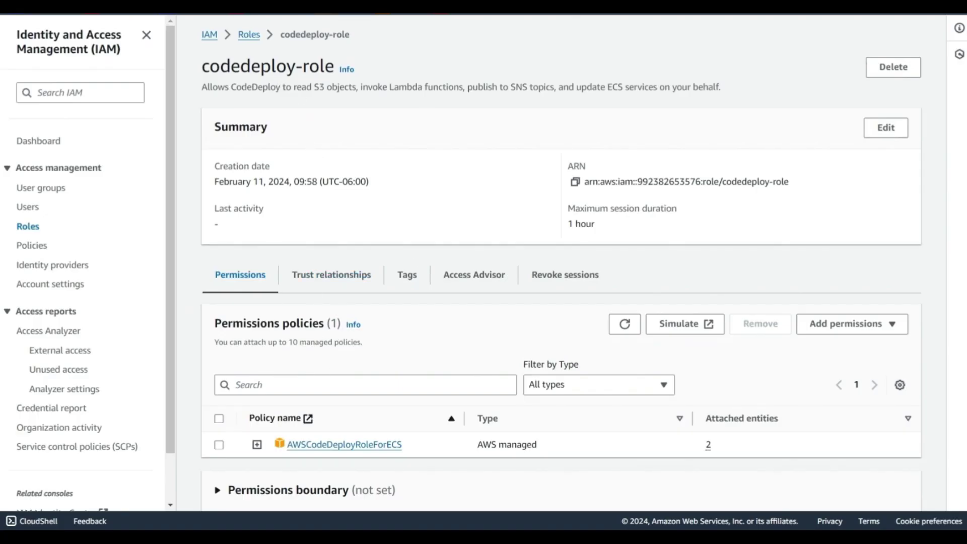
pyautogui.hotkey('alt', 'Tab')
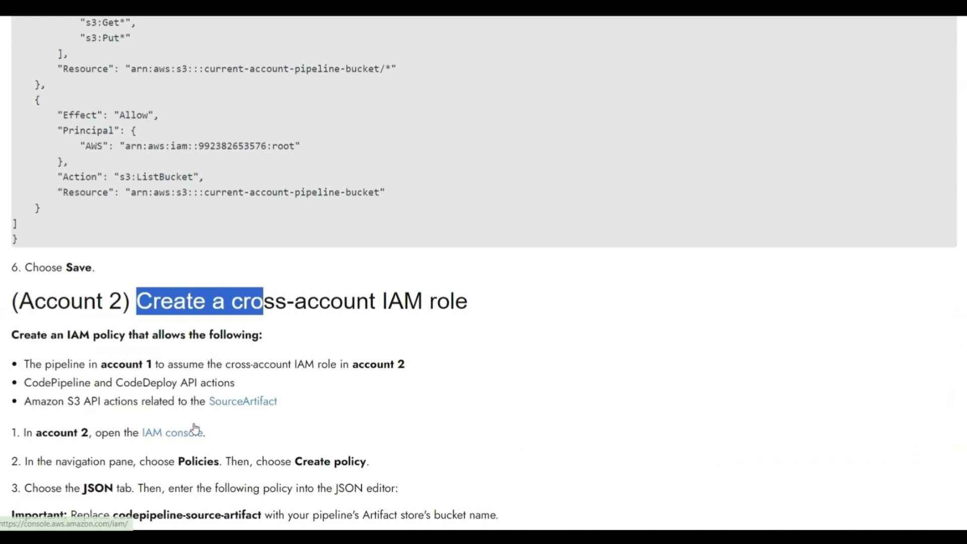
pyautogui.scroll(-1, 195, 430)
pyautogui.scroll(-10, 107, 379)
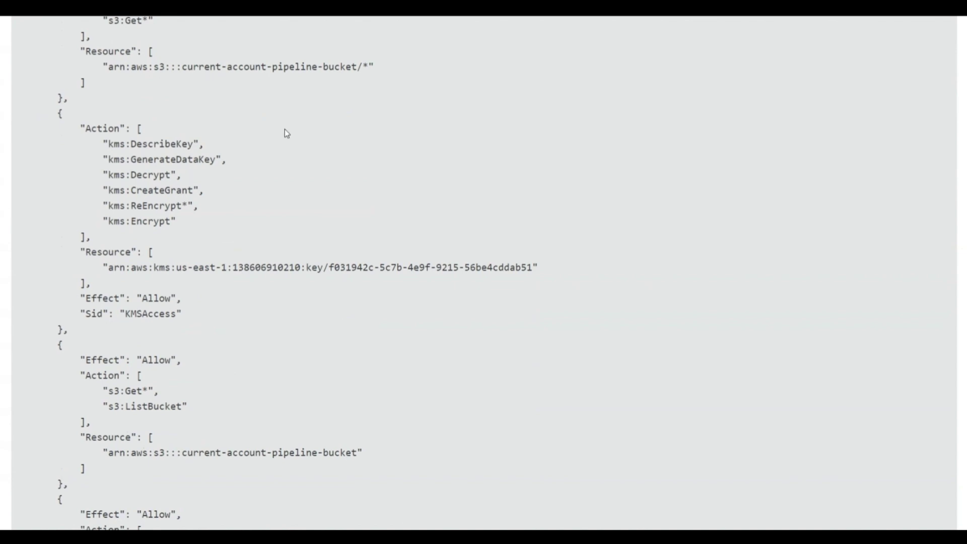
pyautogui.scroll(1, 284, 187)
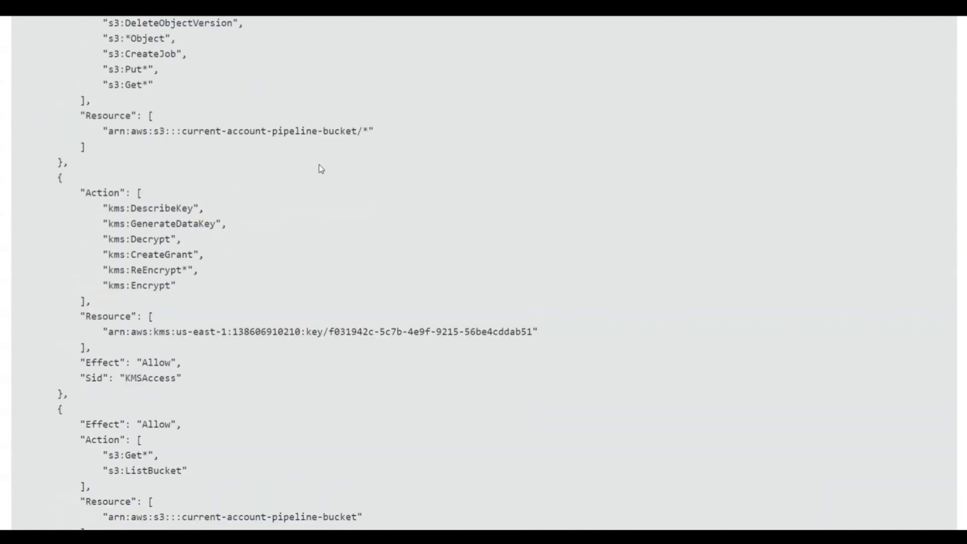
# Switch to the KMS key policy in account 1 and examine the statement that lists assumable-codepipeline-role as a principal
pyautogui.hotkey('alt', 'Tab')
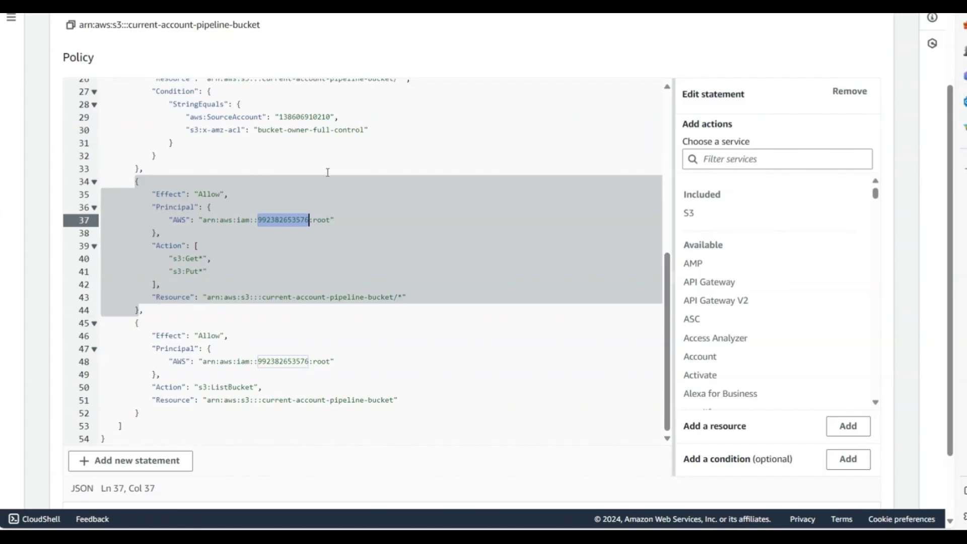
pyautogui.scroll(1, 327, 172)
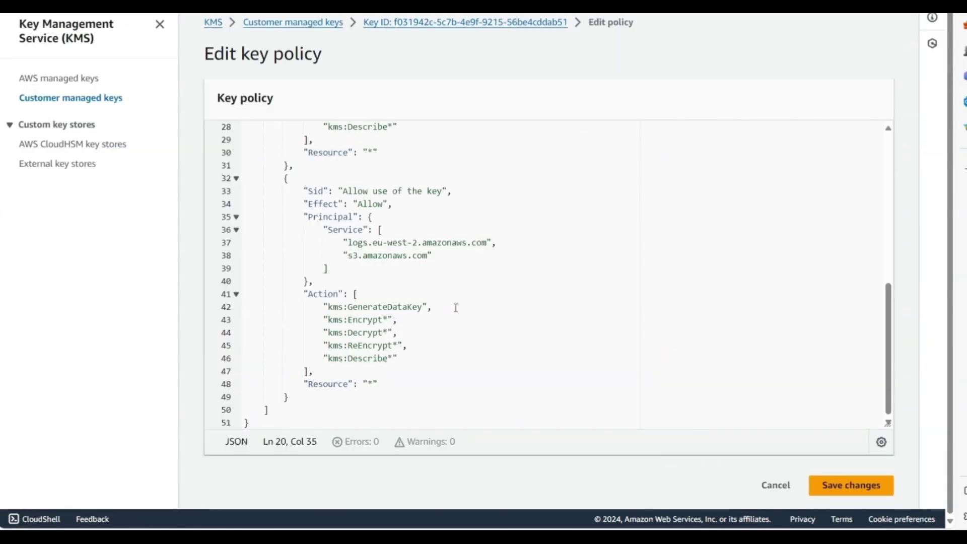
pyautogui.scroll(4, 430, 311)
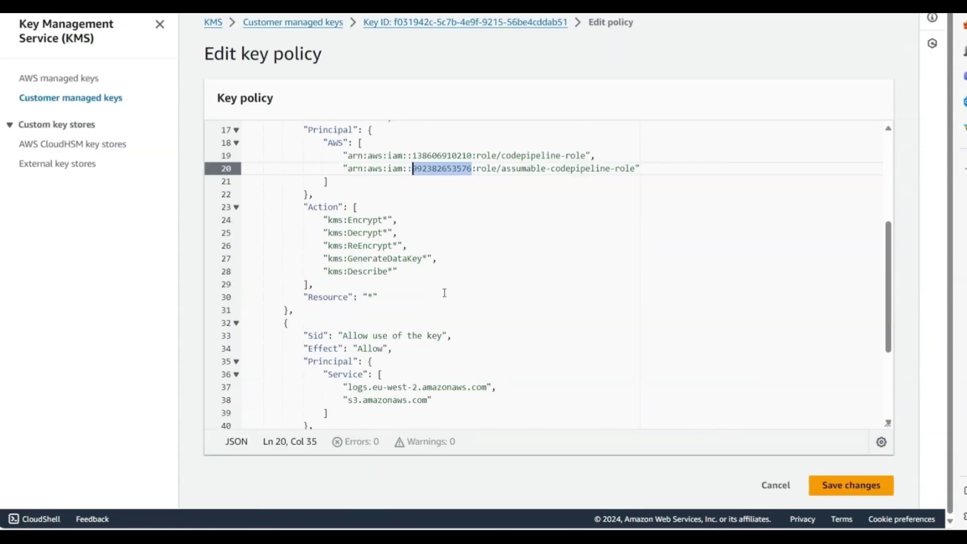
pyautogui.moveTo(501, 168); pyautogui.dragTo(635, 169)
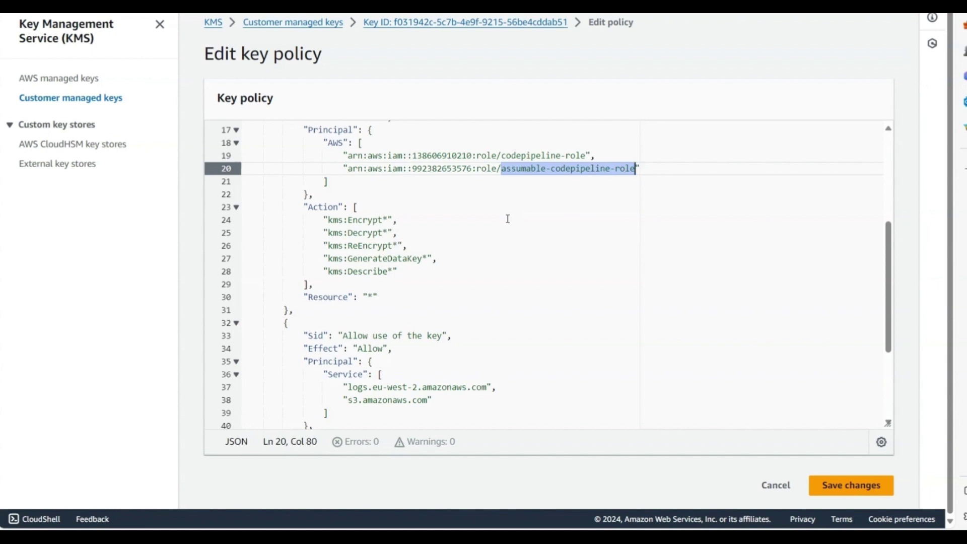
pyautogui.scroll(-2, 508, 219)
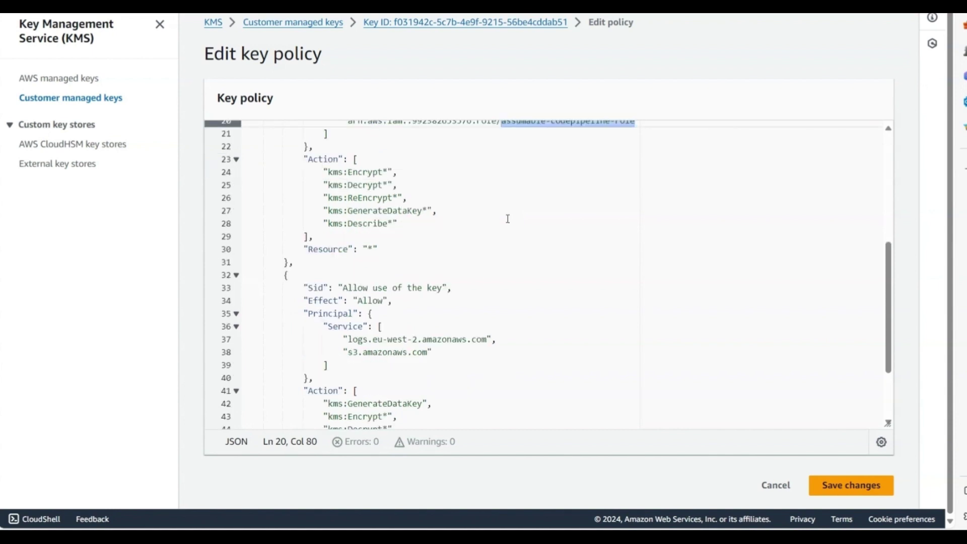
# Return to the setup guide and read the section on creating a second IAM policy that allows AWS KMS API actions
pyautogui.hotkey('alt', 'Tab')
pyautogui.hotkey('alt', 'Tab')
pyautogui.scroll(-9, 426, 276)
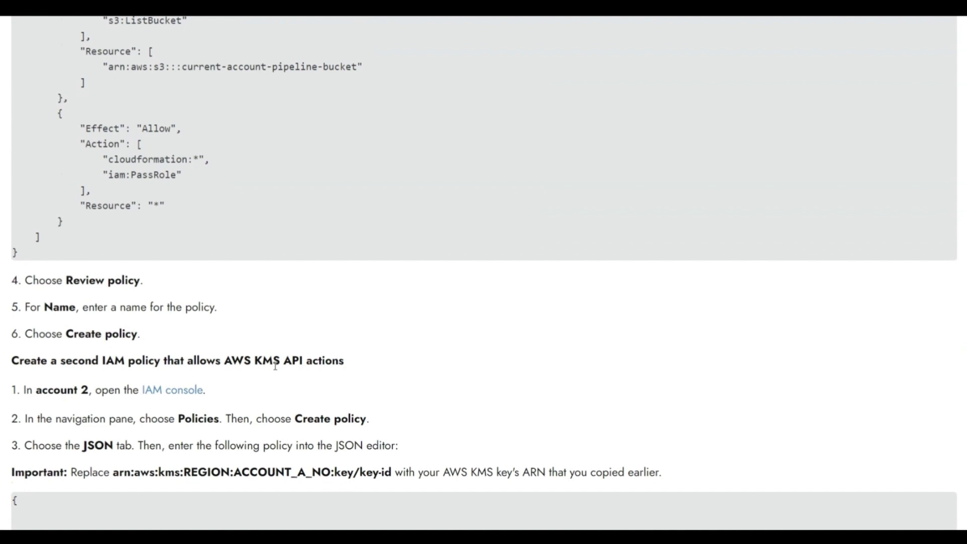
pyautogui.scroll(-1, 275, 366)
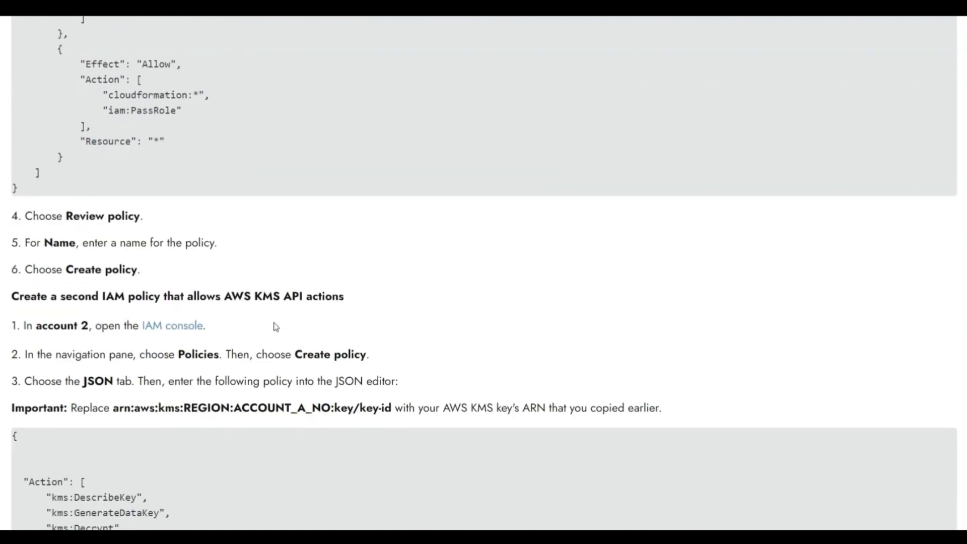
pyautogui.scroll(-1, 176, 368)
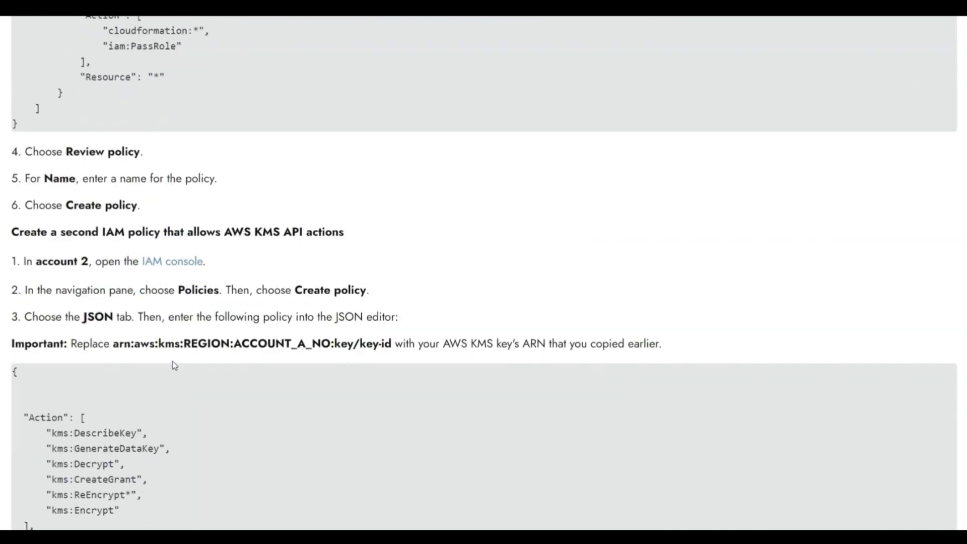
pyautogui.moveTo(115, 344); pyautogui.dragTo(393, 343)
pyautogui.scroll(-4, 397, 341)
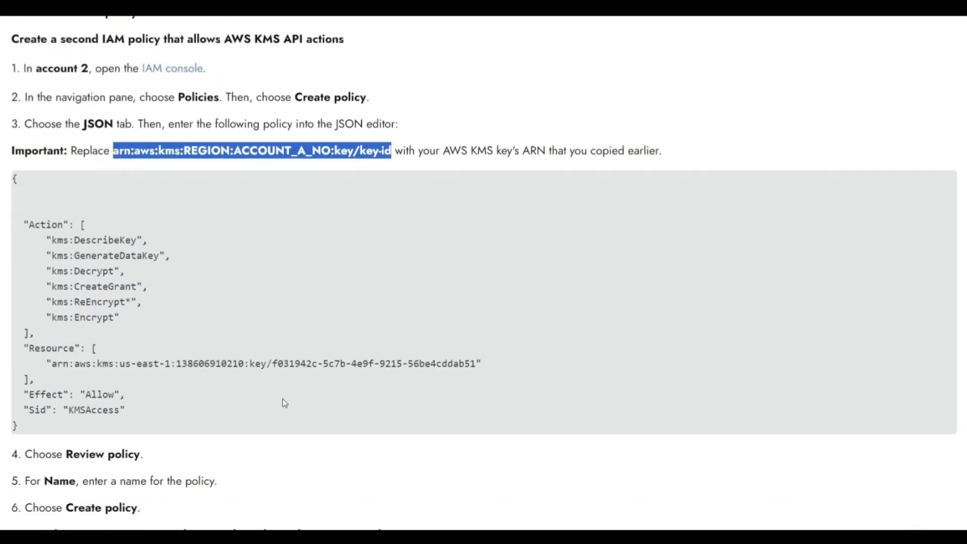
# Read the guide's instructions for creating the cross-account IAM role, highlighting the Another AWS account option
pyautogui.scroll(-4, 234, 358)
pyautogui.scroll(-3, 234, 361)
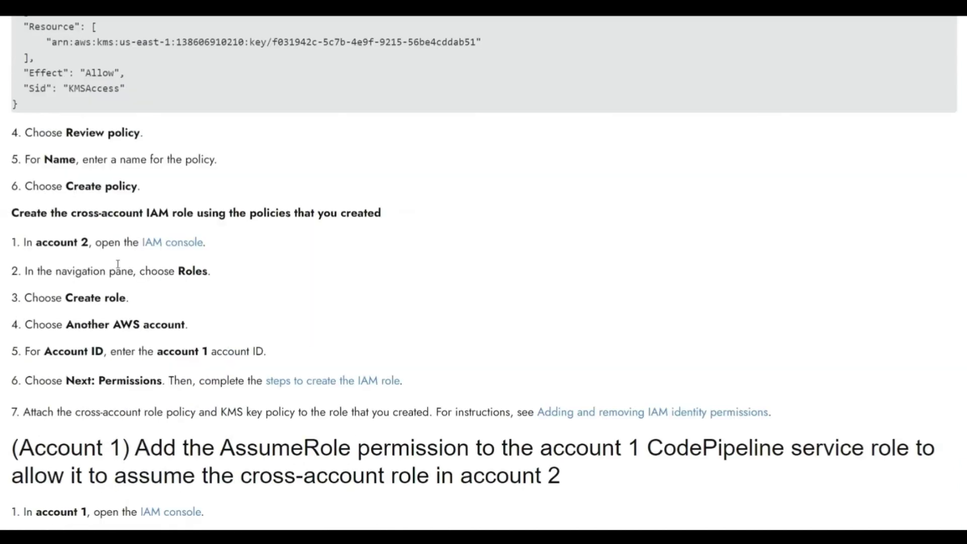
pyautogui.moveTo(50, 213); pyautogui.dragTo(401, 222)
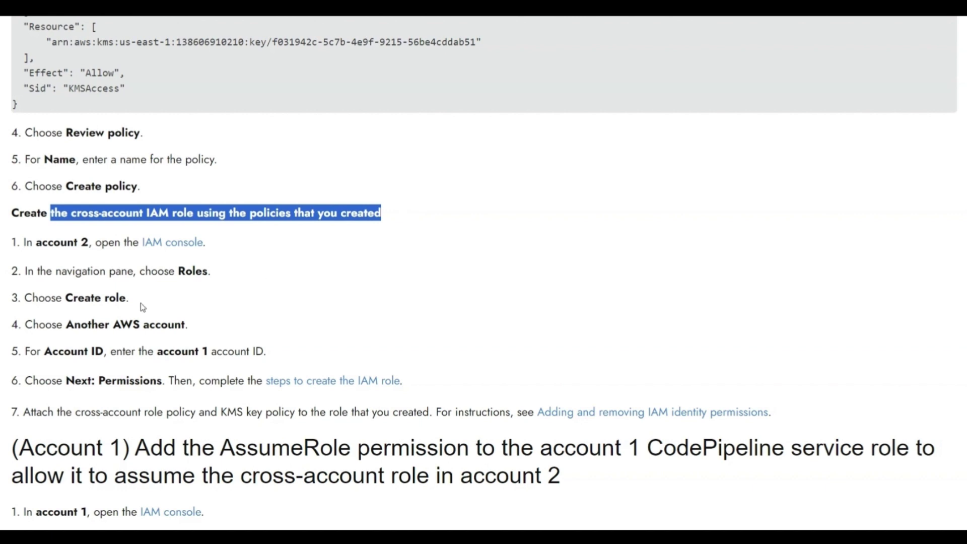
pyautogui.moveTo(70, 325); pyautogui.dragTo(181, 325)
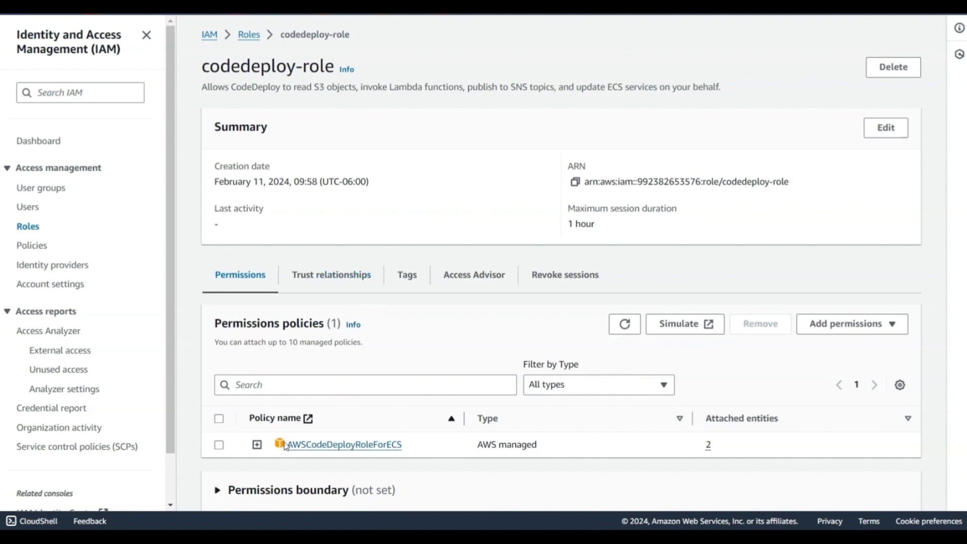
# In account 2's IAM console, check codedeploy-role's trust relationships and permissions, and return to the roles list
pyautogui.click(319, 283)
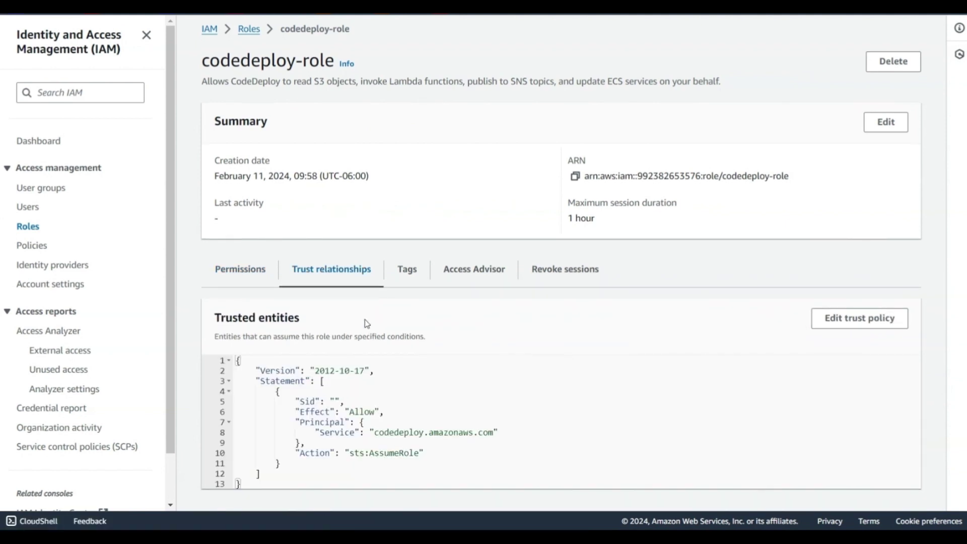
pyautogui.click(231, 272)
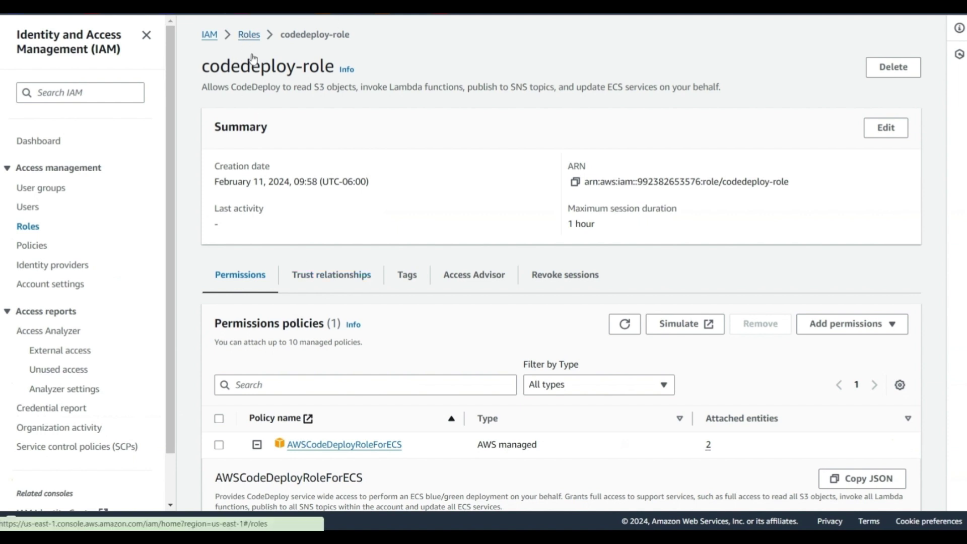
pyautogui.click(248, 35)
# Start creating an IAM role in account 2 with another AWS account as the trusted entity
pyautogui.click(862, 68)
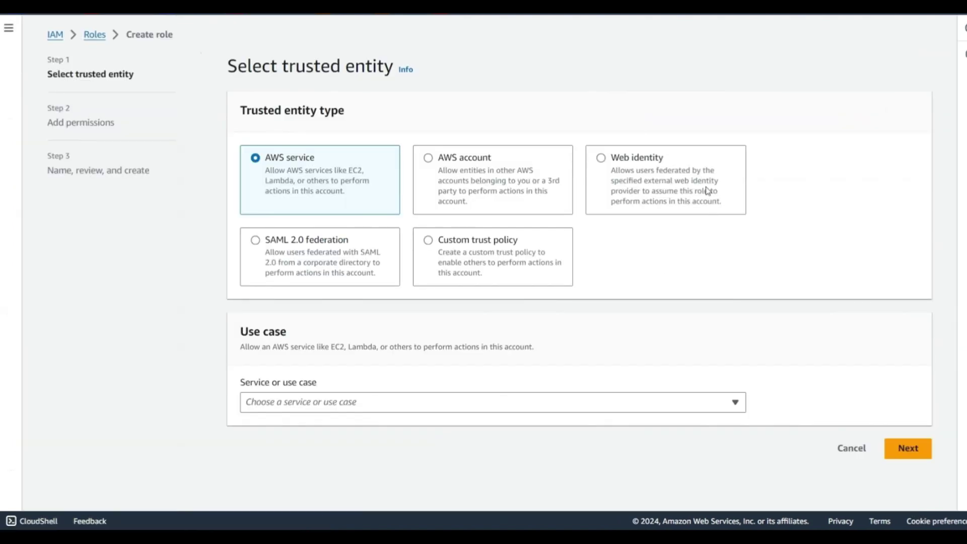
pyautogui.click(463, 160)
pyautogui.scroll(-1, 419, 363)
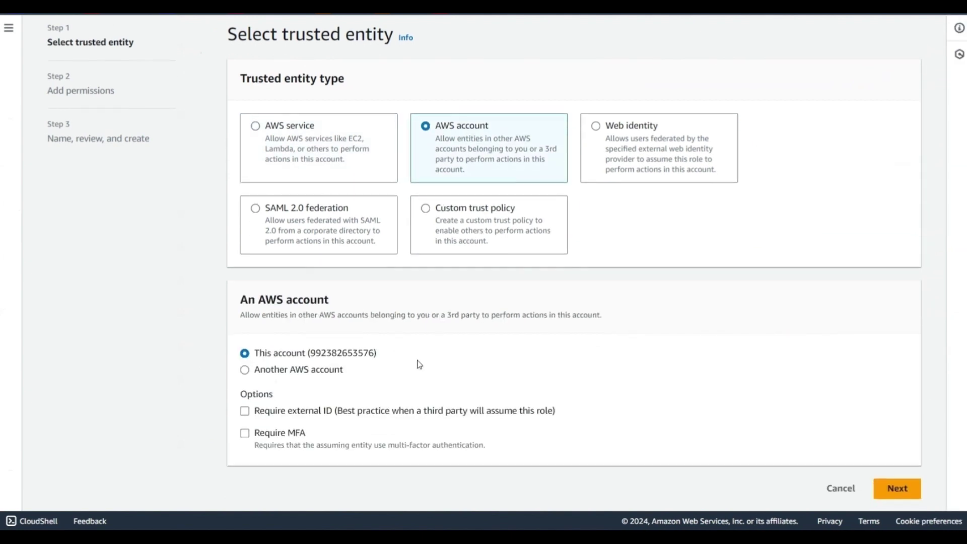
pyautogui.click(322, 373)
pyautogui.click(336, 409)
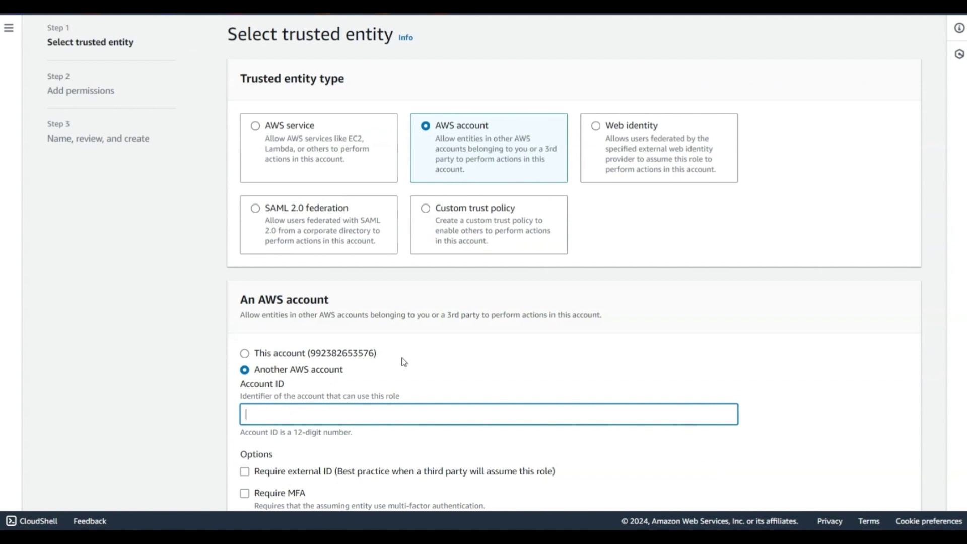
# Look up account 1's ID in its console, enter it as the trusted account ID, and continue to the permissions
pyautogui.scroll(-2, 656, 373)
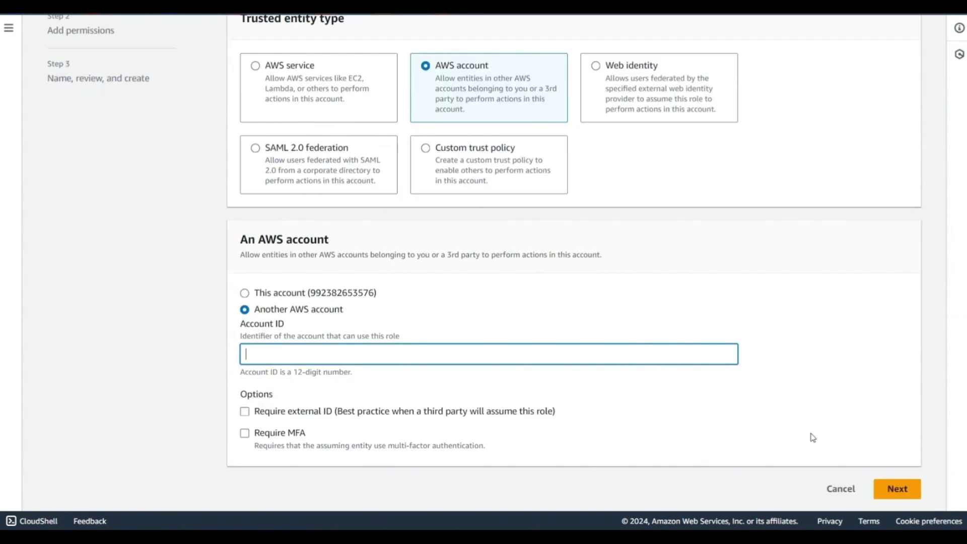
pyautogui.click(840, 489)
pyautogui.click(626, 308)
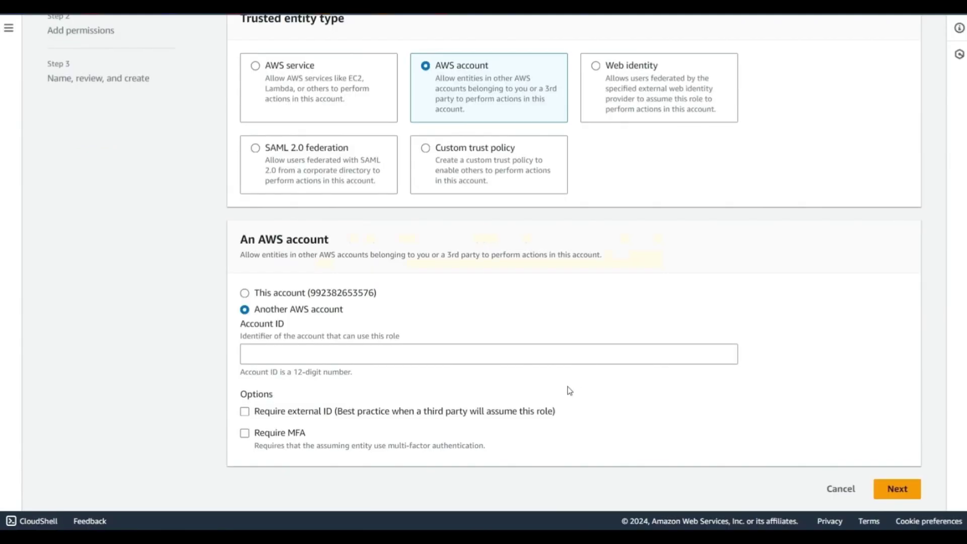
pyautogui.hotkey('alt', 'Tab')
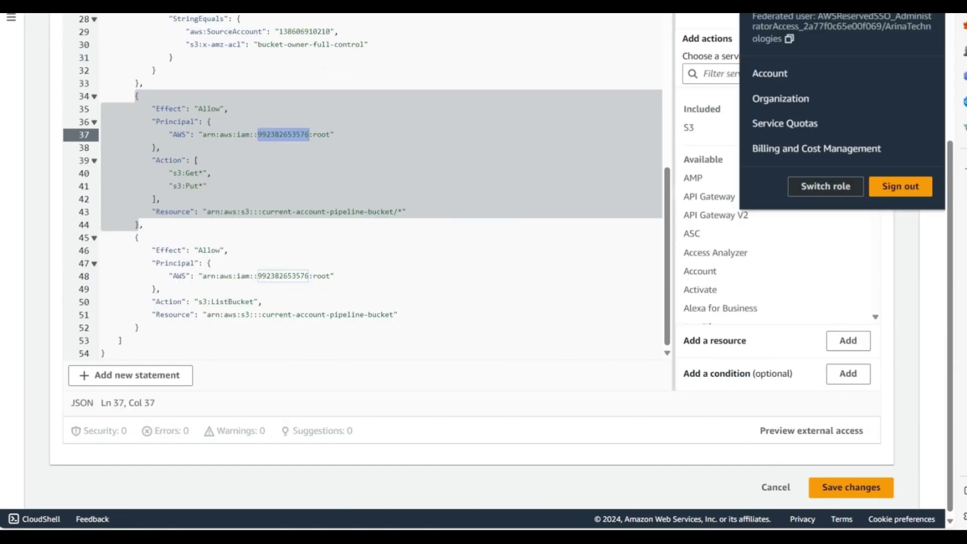
pyautogui.hotkey('alt', 'Tab')
pyautogui.scroll(4, 484, 276)
# Filter the permissions policies by "ecs" and attach AmazonECSTaskExecutionRolePolicy, AWSCodeDeployRoleForECS and AmazonECS_FullAccess to the new role
pyautogui.click(390, 167)
pyautogui.write('ecs')
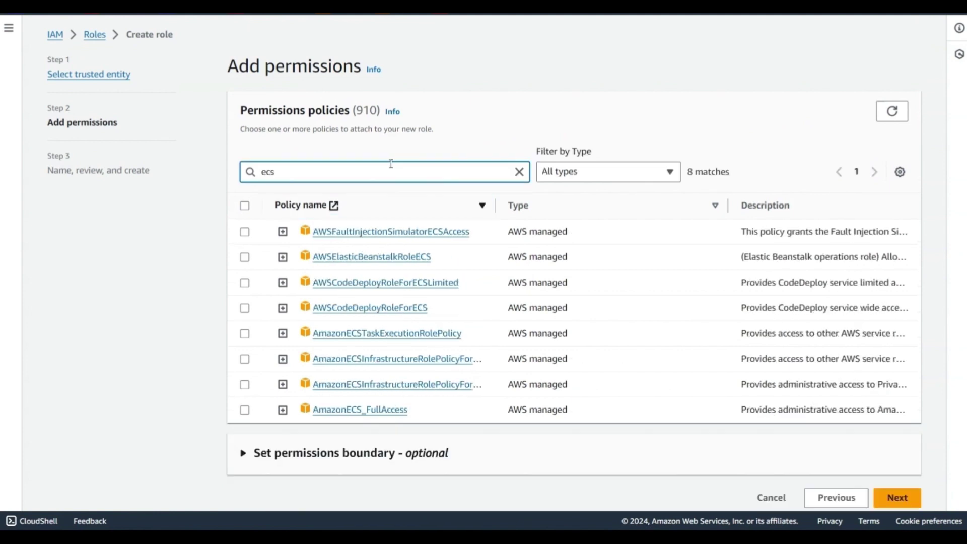
pyautogui.click(245, 334)
pyautogui.click(245, 308)
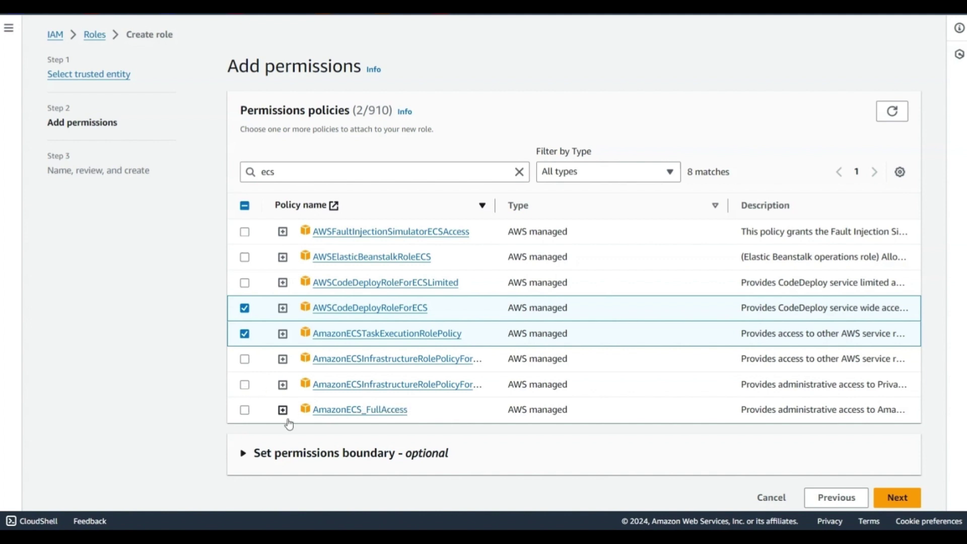
pyautogui.click(245, 409)
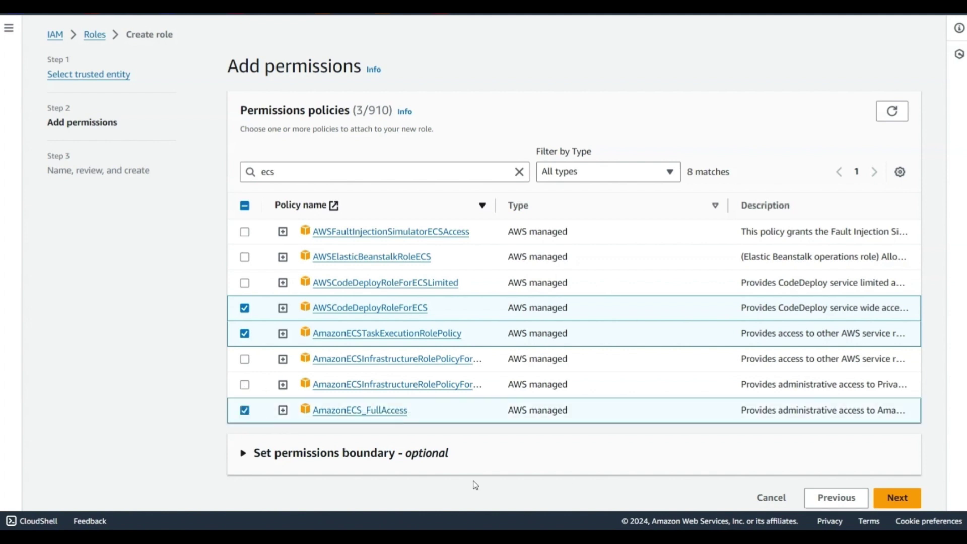
pyautogui.click(897, 497)
# Name the role assumablerole2, review its trust policy and attached permissions, and create it
pyautogui.click(481, 170)
pyautogui.write('a')
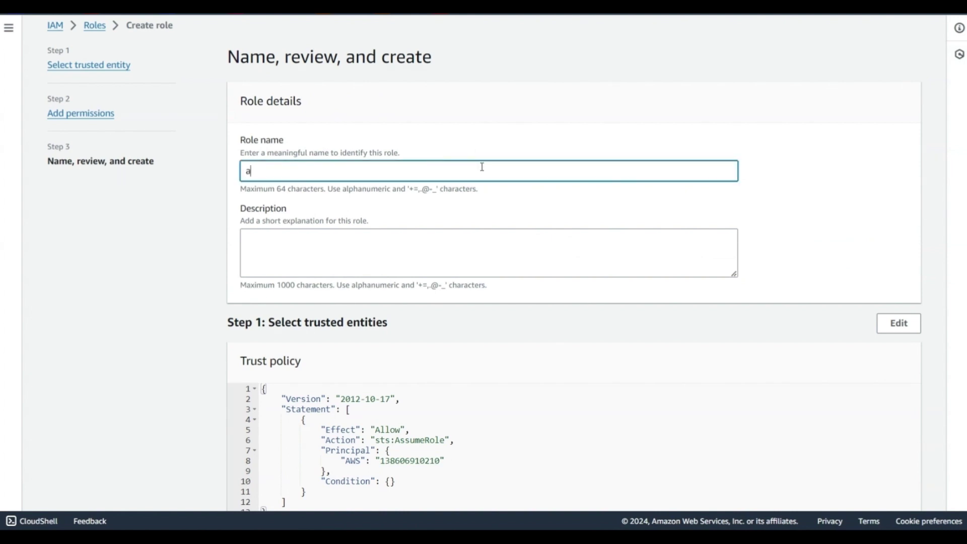
pyautogui.write('ssumablerole2')
pyautogui.scroll(-4, 683, 348)
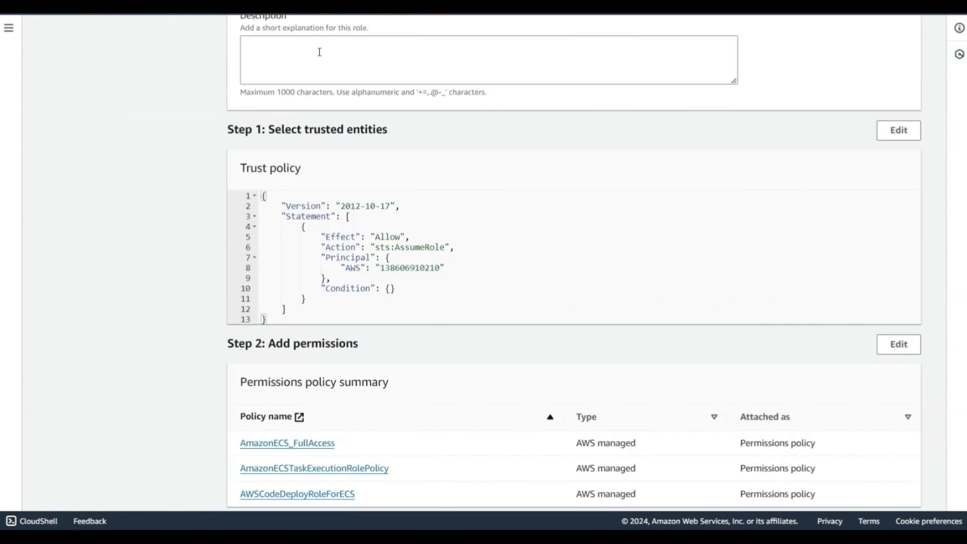
pyautogui.scroll(-5, 442, 412)
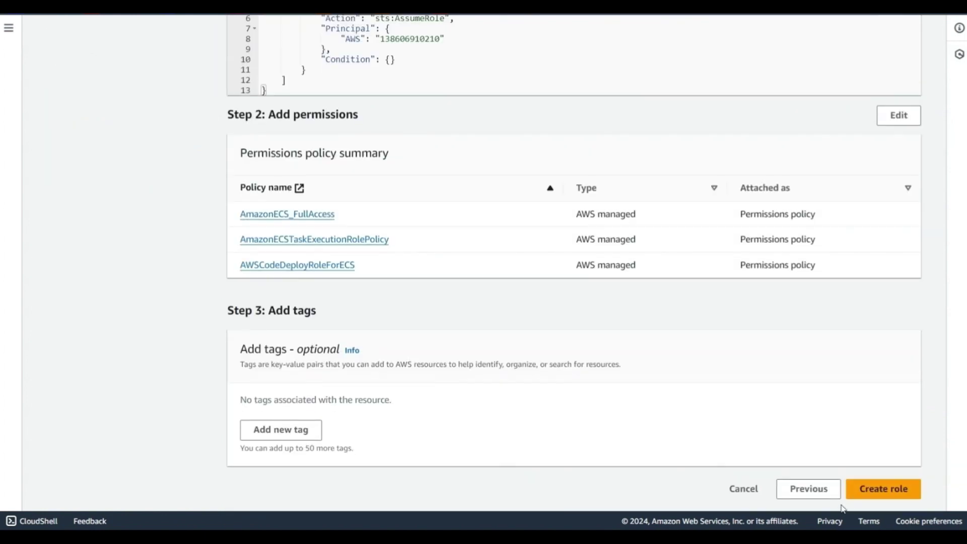
pyautogui.click(902, 496)
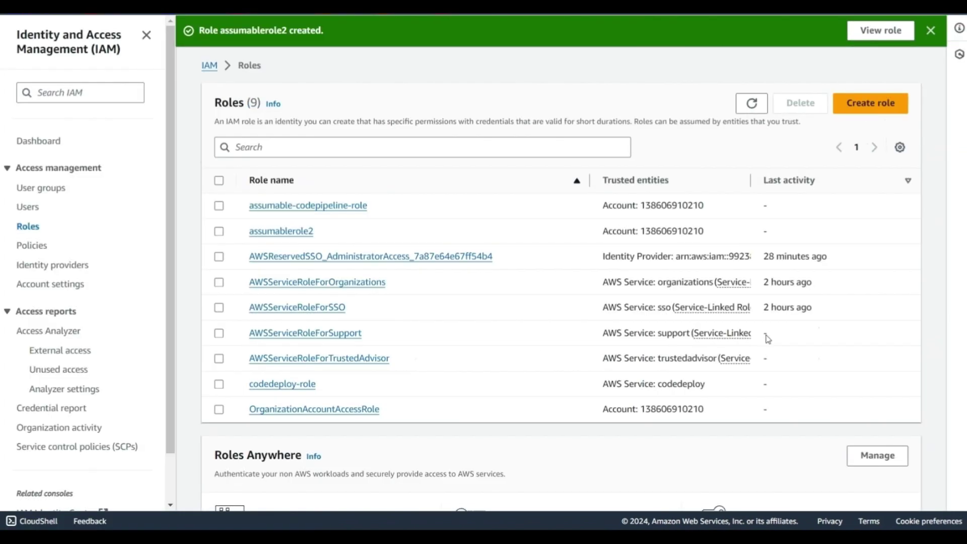
# Search the roles list for assumablerole2 and open its details
pyautogui.doubleClick(254, 30)
pyautogui.hotkey('ctrl', 'c')
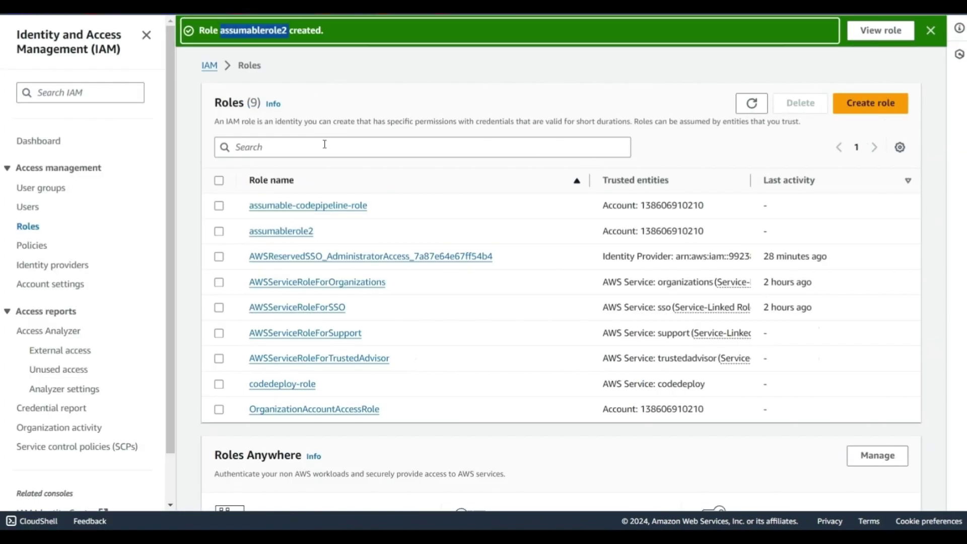
pyautogui.click(324, 146)
pyautogui.hotkey('ctrl', 'v')
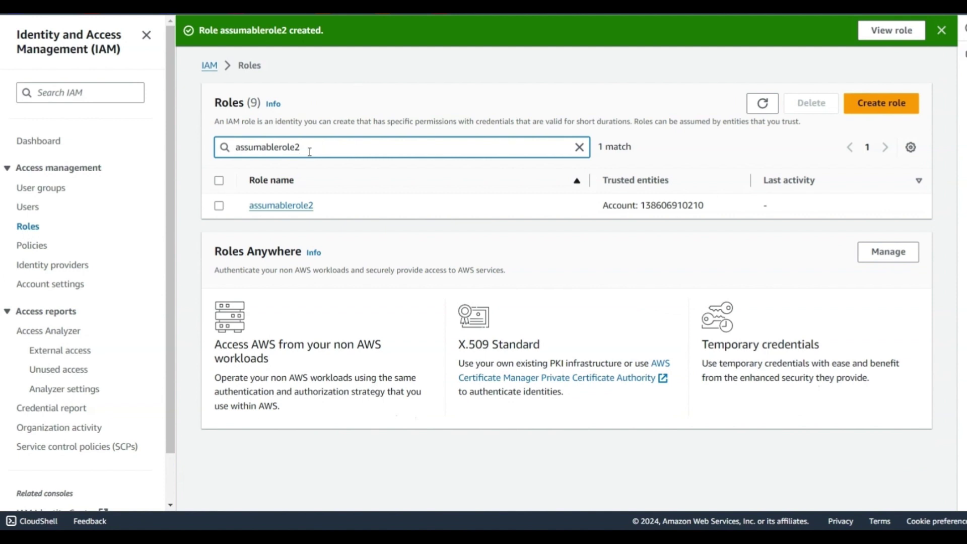
pyautogui.click(308, 205)
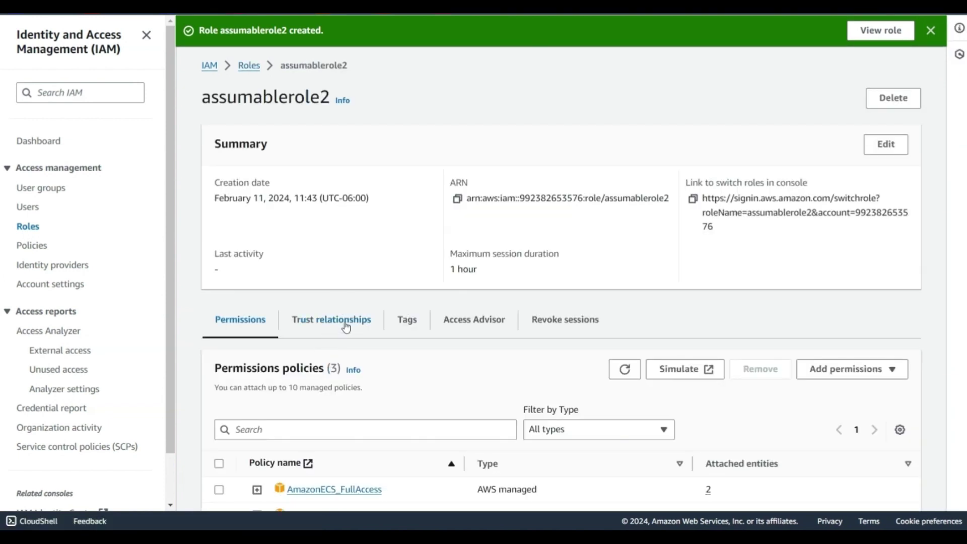
# Examine the account principal in assumablerole2's trust policy and reread the guide's cross-account IAM role steps
pyautogui.click(343, 322)
pyautogui.scroll(-1, 410, 326)
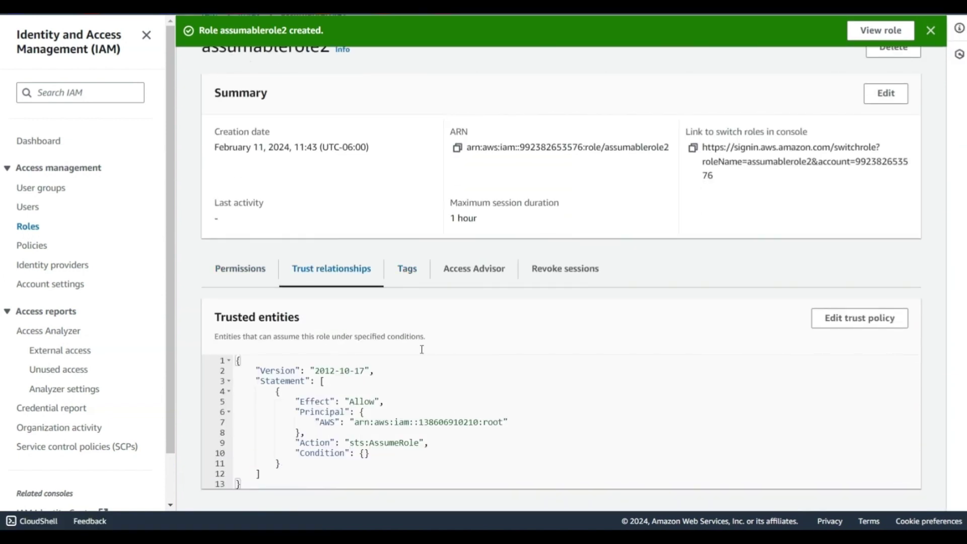
pyautogui.doubleClick(454, 422)
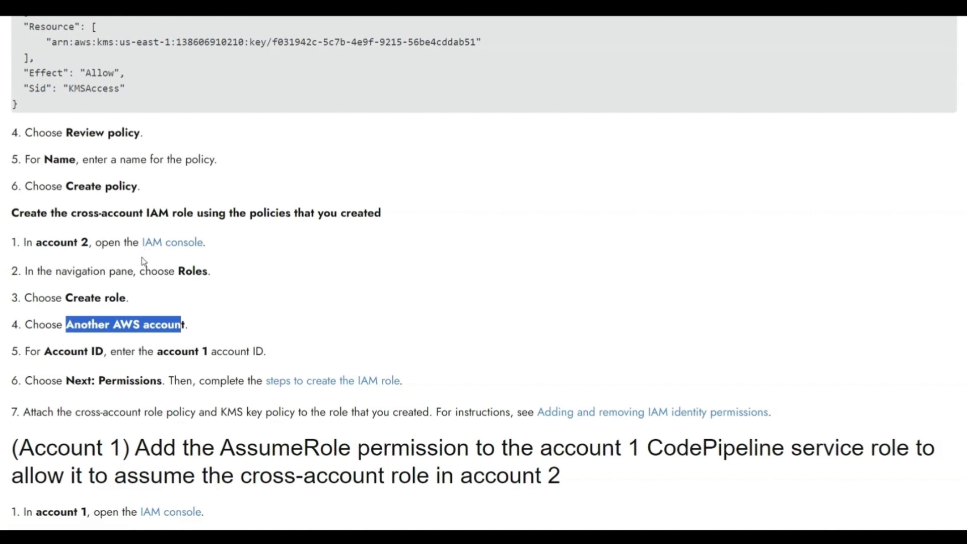
pyautogui.scroll(-1, 148, 257)
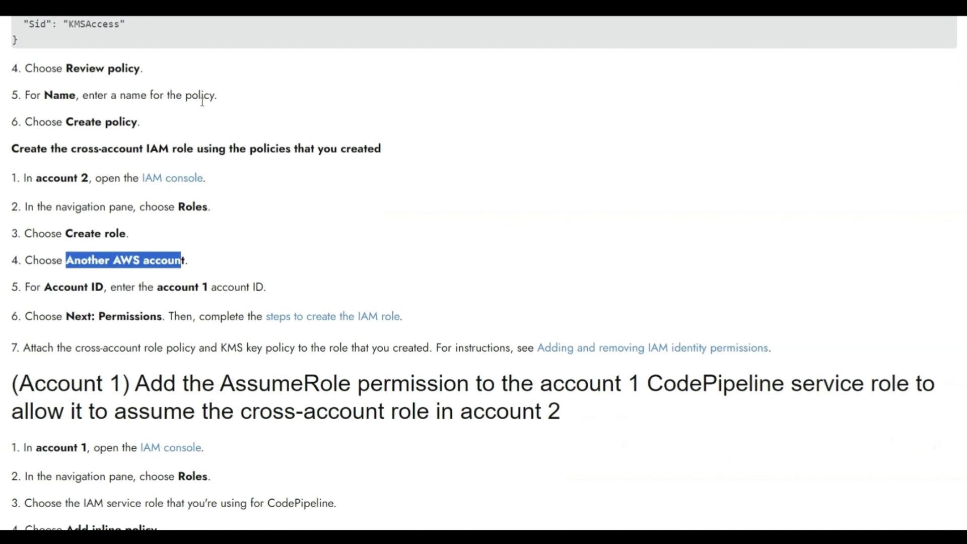
pyautogui.scroll(-1, 202, 102)
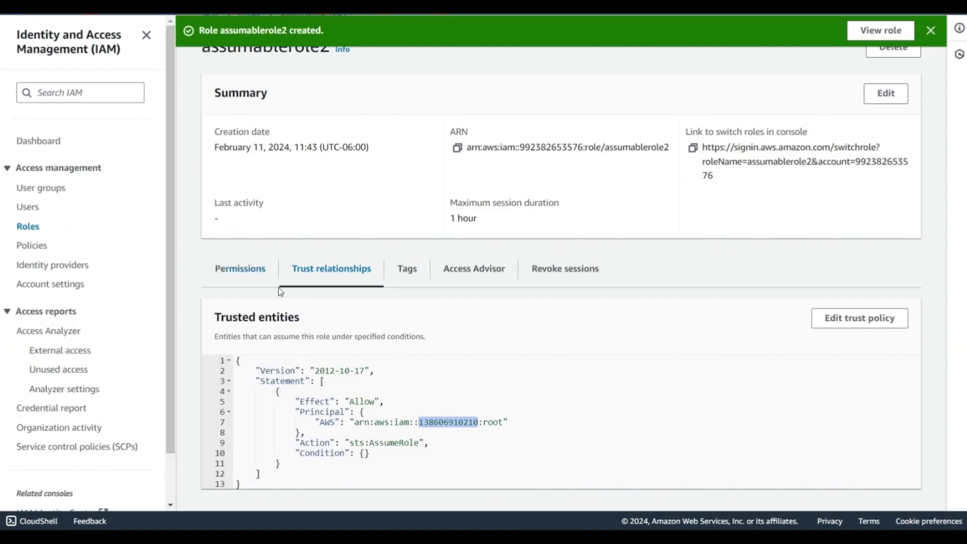
# Copy assumablerole2's ARN and switch to the AWS principal list in account 1's KMS key policy
pyautogui.click(457, 148)
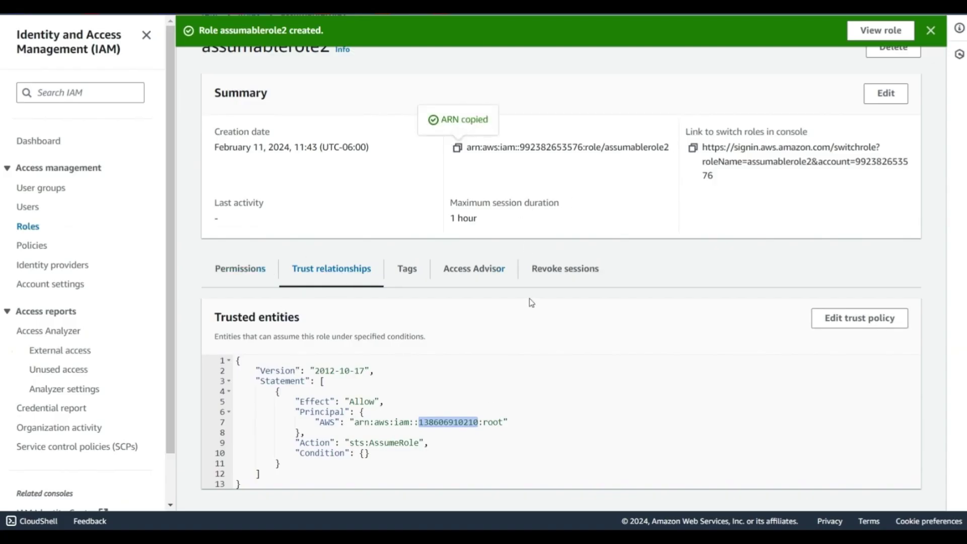
pyautogui.press('super+Tab')
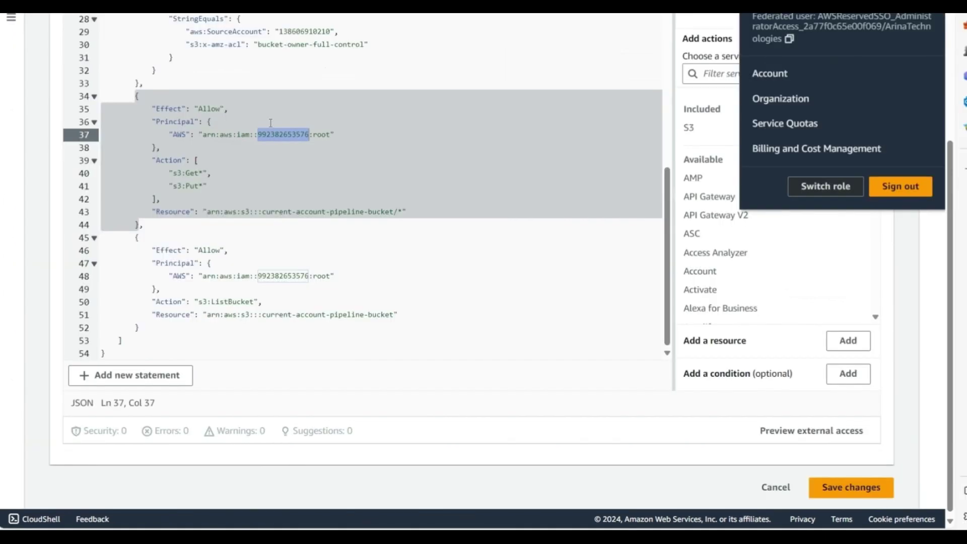
pyautogui.click(322, 160)
pyautogui.scroll(2, 551, 255)
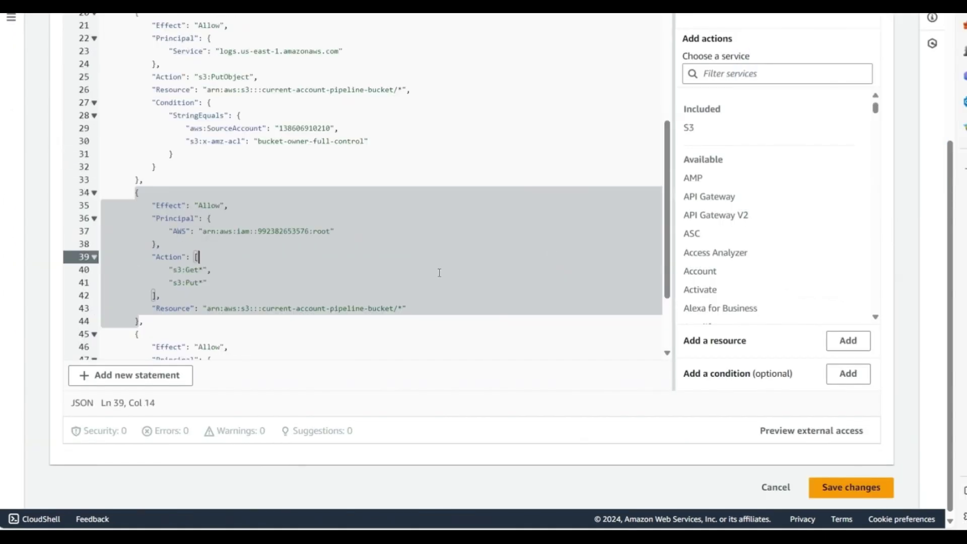
pyautogui.scroll(10, 343, 230)
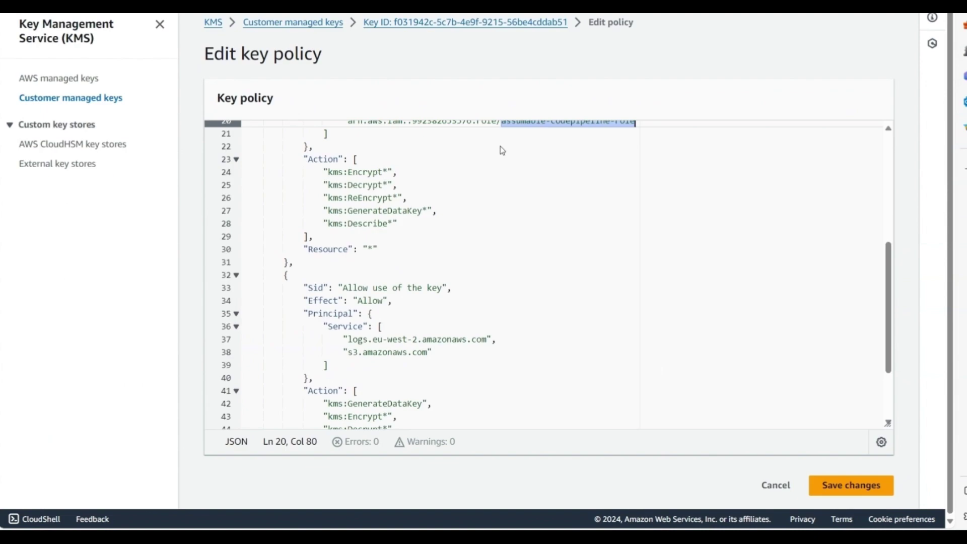
pyautogui.scroll(1, 544, 168)
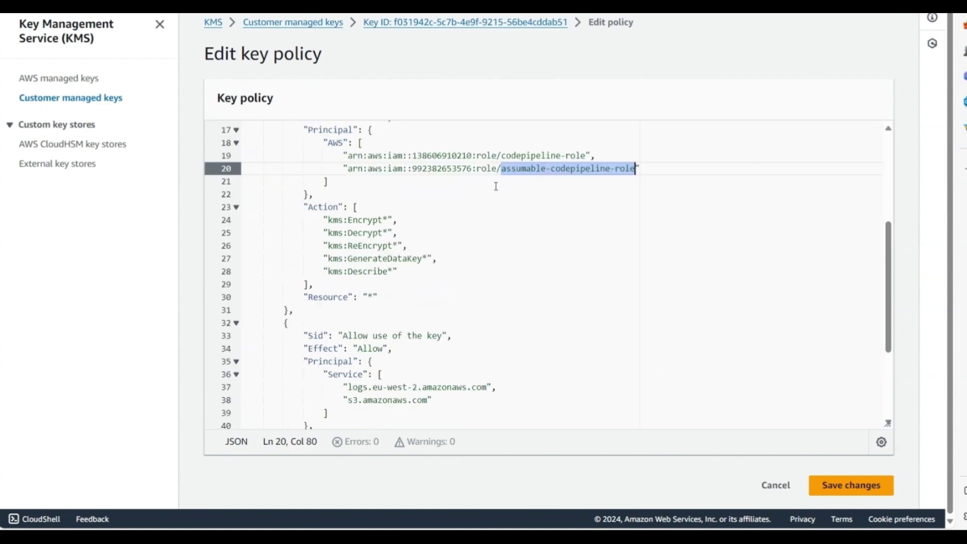
# Add assumablerole2's ARN after assumable-codepipeline-role in the key policy's AWS principals and save the policy
pyautogui.click(514, 158)
pyautogui.click(658, 166)
pyautogui.write(',')
pyautogui.press('Return')
pyautogui.write('""')
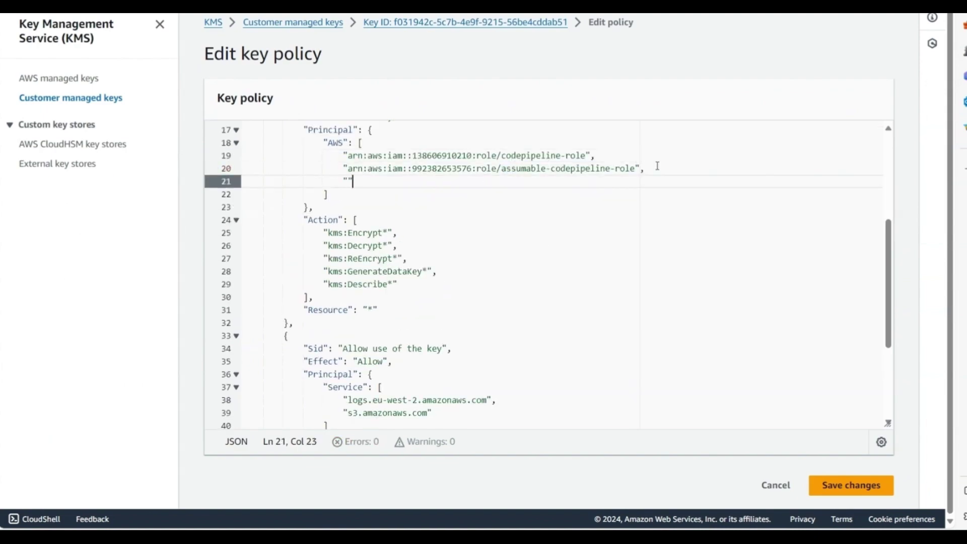
pyautogui.press('Left')
pyautogui.hotkey('ctrl', 'v')
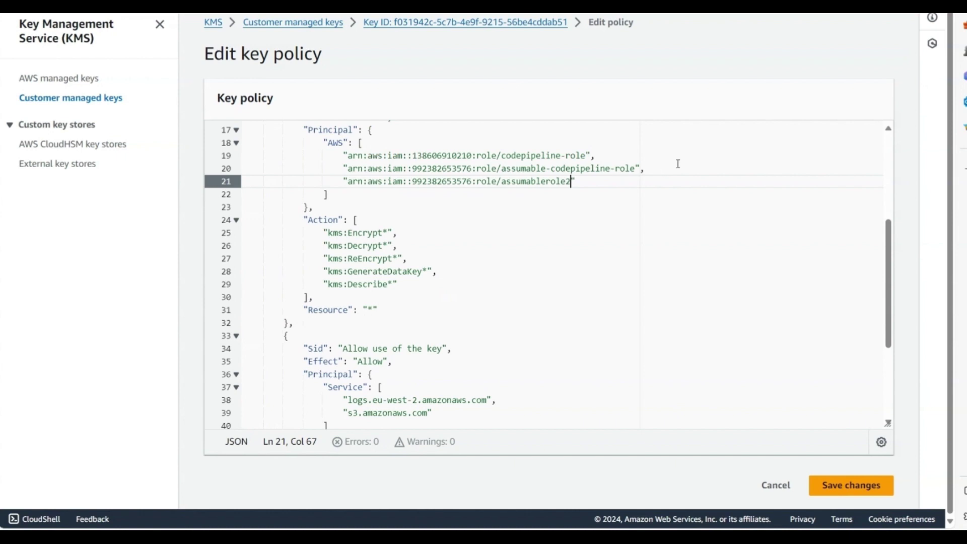
pyautogui.click(831, 485)
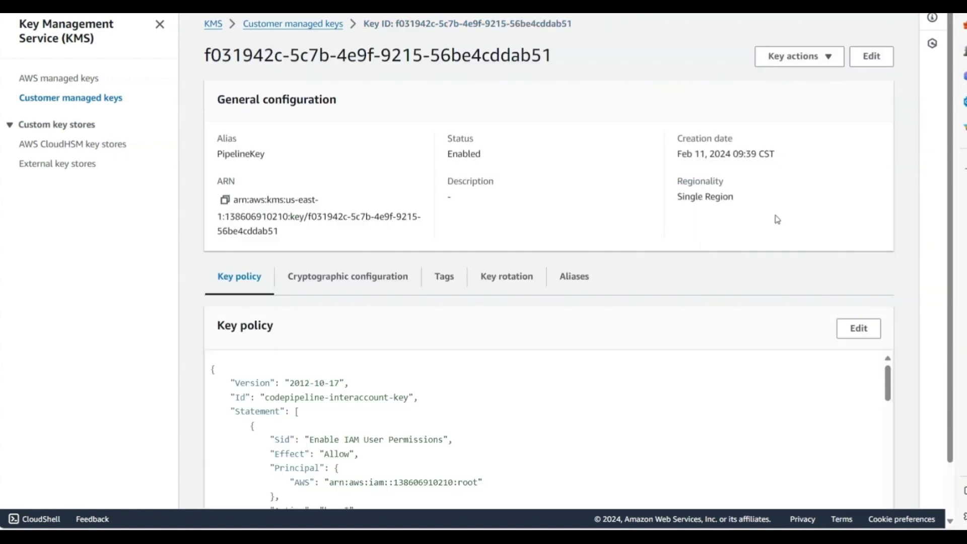
# Return to the guide and read the section on adding the AssumeRole permission to account 1's CodePipeline service role
pyautogui.hotkey('alt', 'Tab')
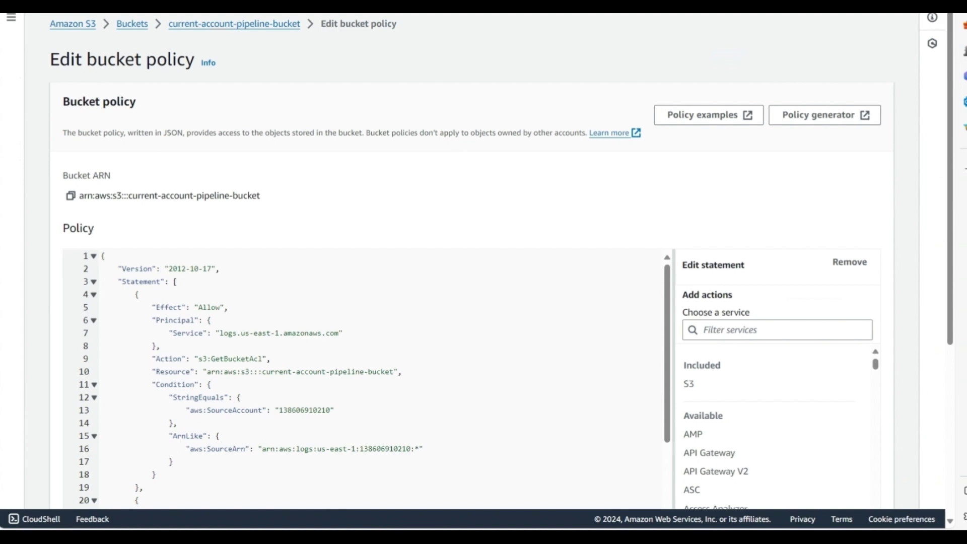
pyautogui.hotkey('alt', 'Tab')
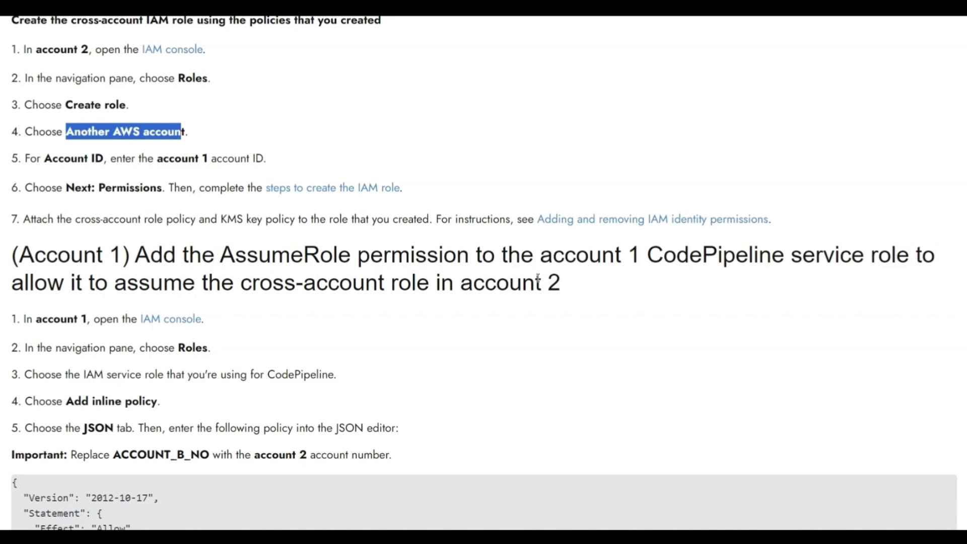
pyautogui.scroll(-1, 538, 280)
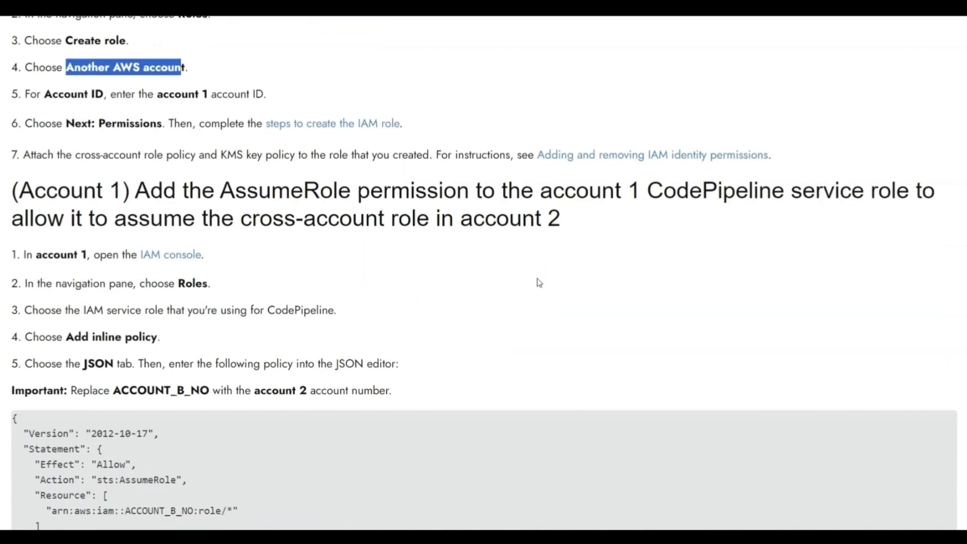
pyautogui.scroll(-2, 538, 282)
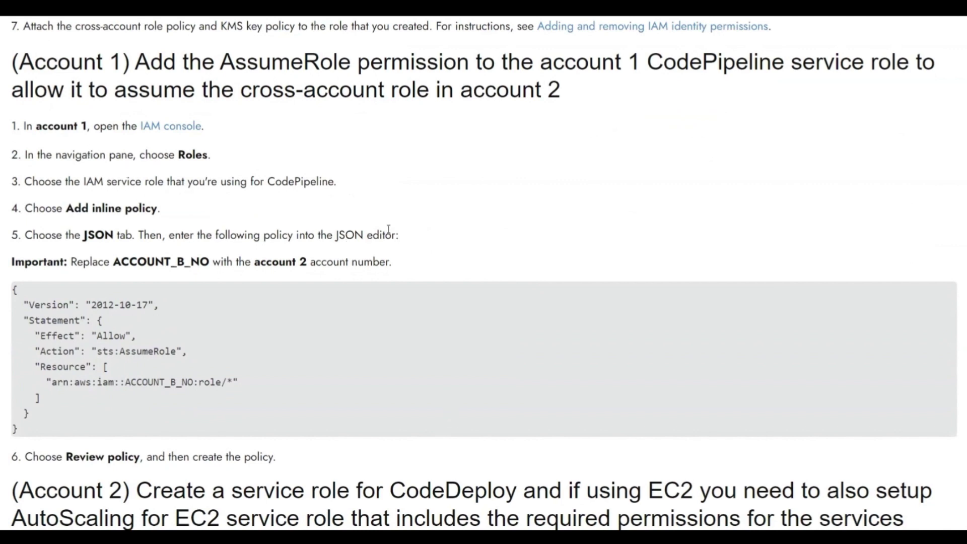
# Switch to codepipeline-role in account 1's IAM console and examine the inline policy allowing sts:AssumeRole on account 2's roles
pyautogui.hotkey('alt', 'Tab')
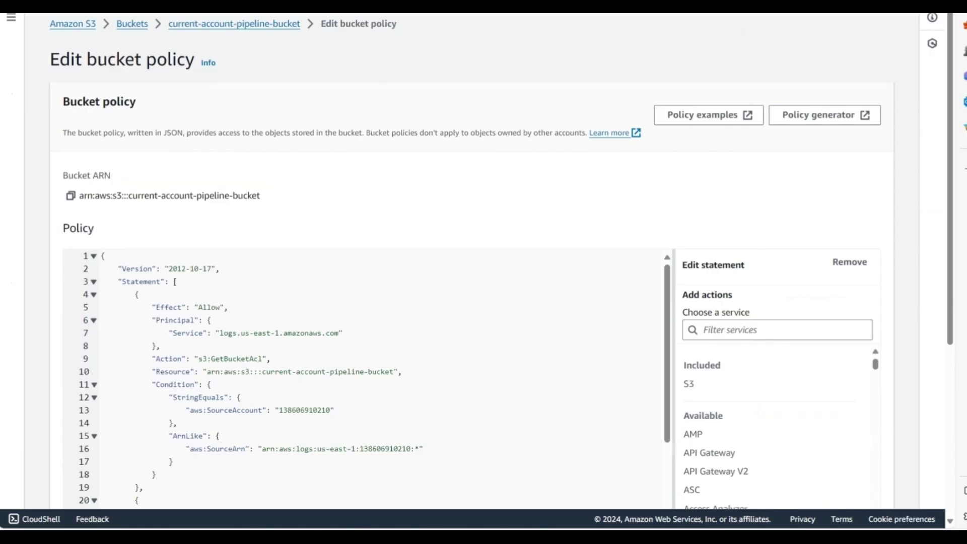
pyautogui.click(483, 6)
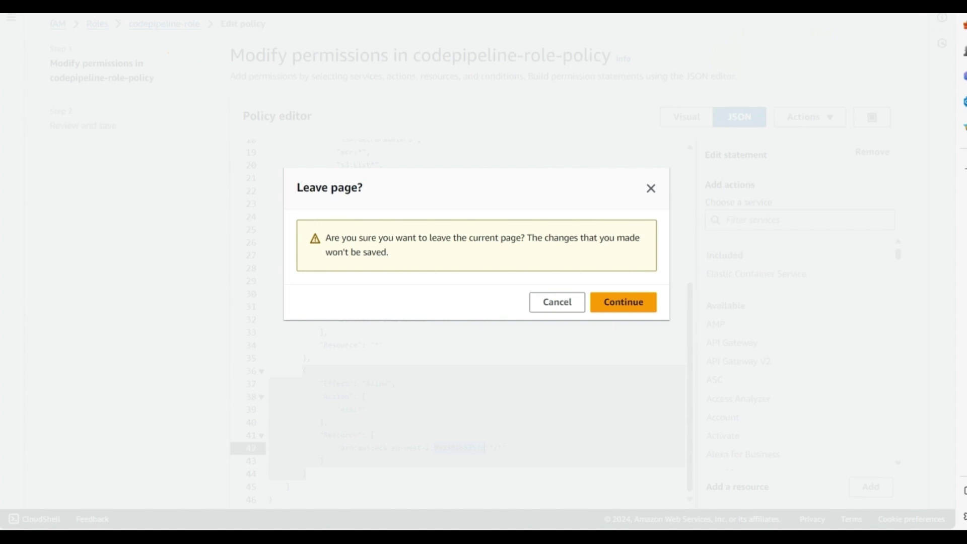
pyautogui.click(322, 6)
pyautogui.click(443, 309)
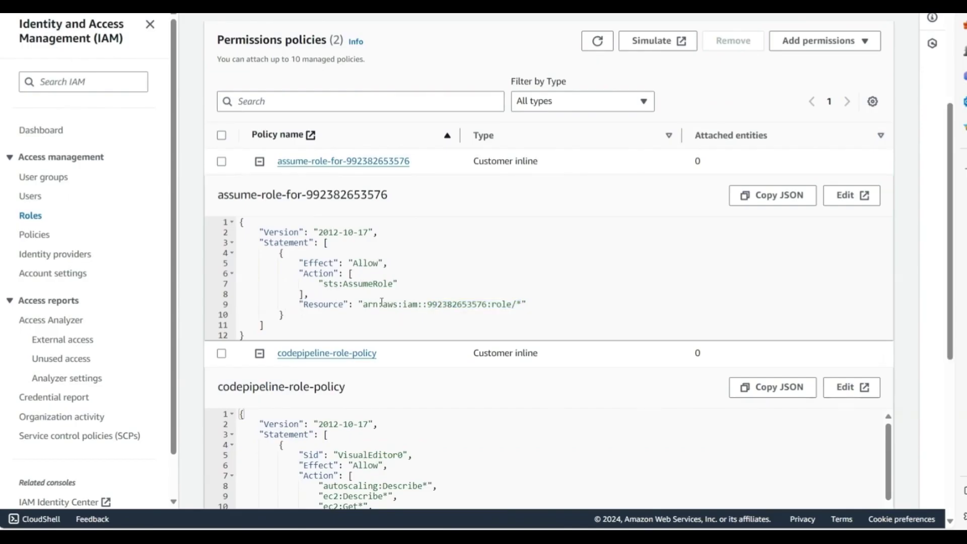
# Highlight the AssumeRole policy statement, return to the guide and read the heading on creating account 2's service role for CodeDeploy
pyautogui.moveTo(278, 253); pyautogui.dragTo(285, 315)
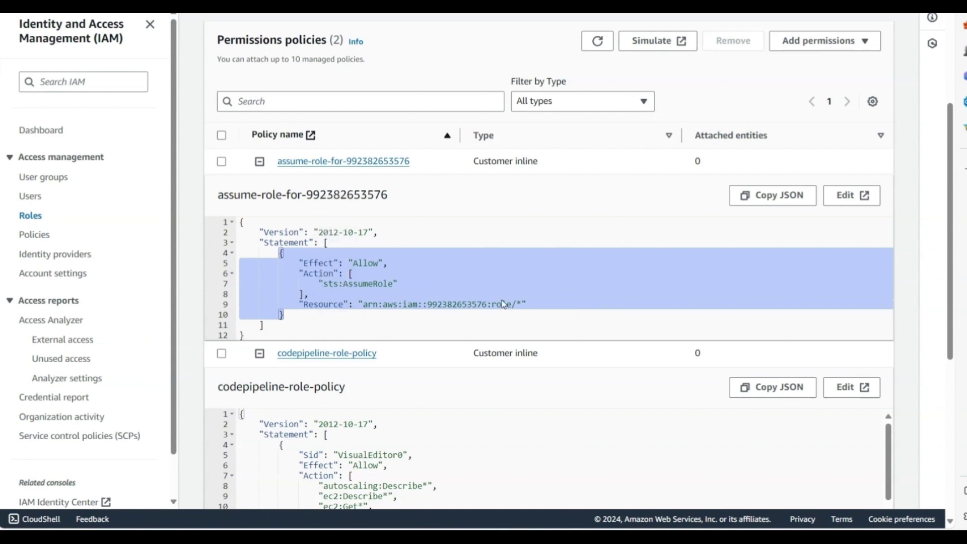
pyautogui.hotkey('alt', 'Tab')
pyautogui.hotkey('alt', 'Tab')
pyautogui.hotkey('alt', 'Tab')
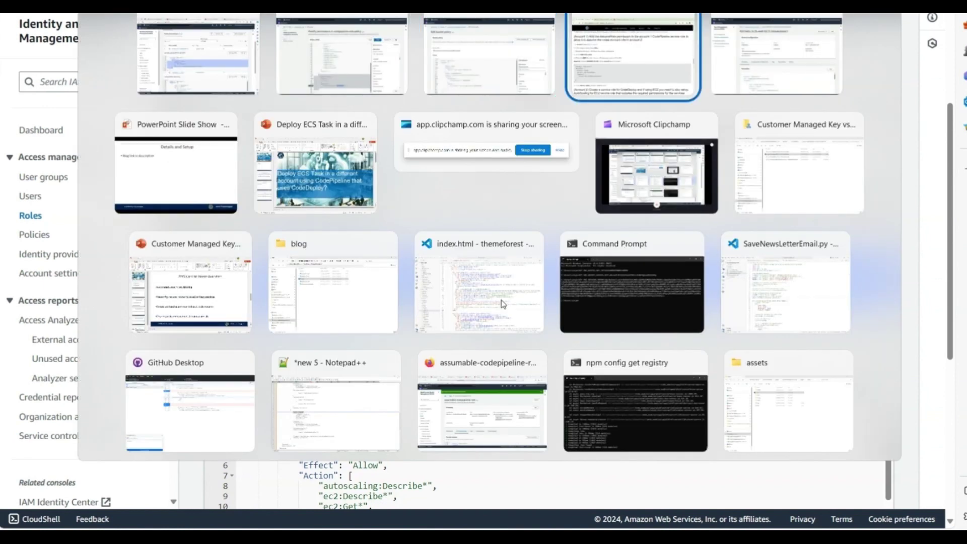
pyautogui.scroll(-3, 289, 270)
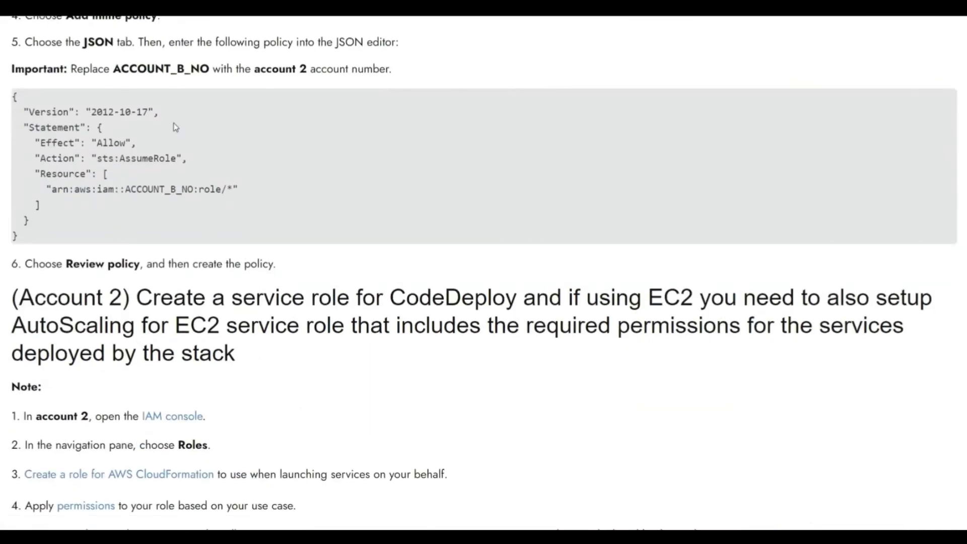
pyautogui.scroll(-1, 235, 257)
pyautogui.moveTo(139, 232); pyautogui.dragTo(311, 295)
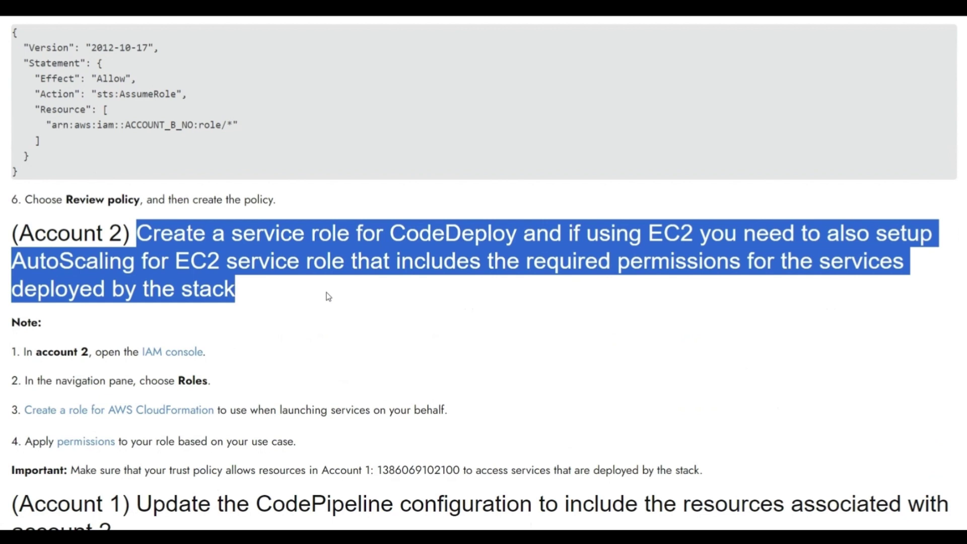
pyautogui.click(320, 272)
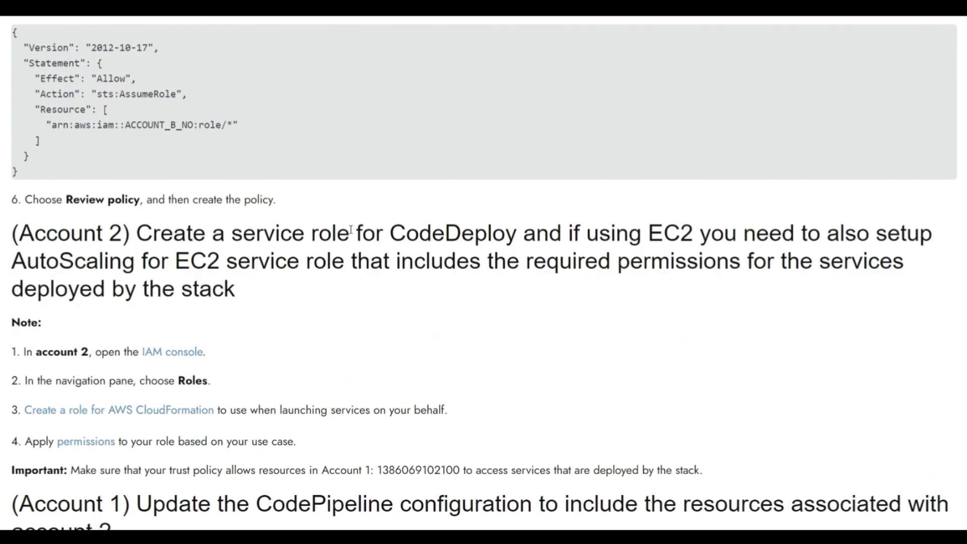
pyautogui.moveTo(390, 233); pyautogui.dragTo(516, 231)
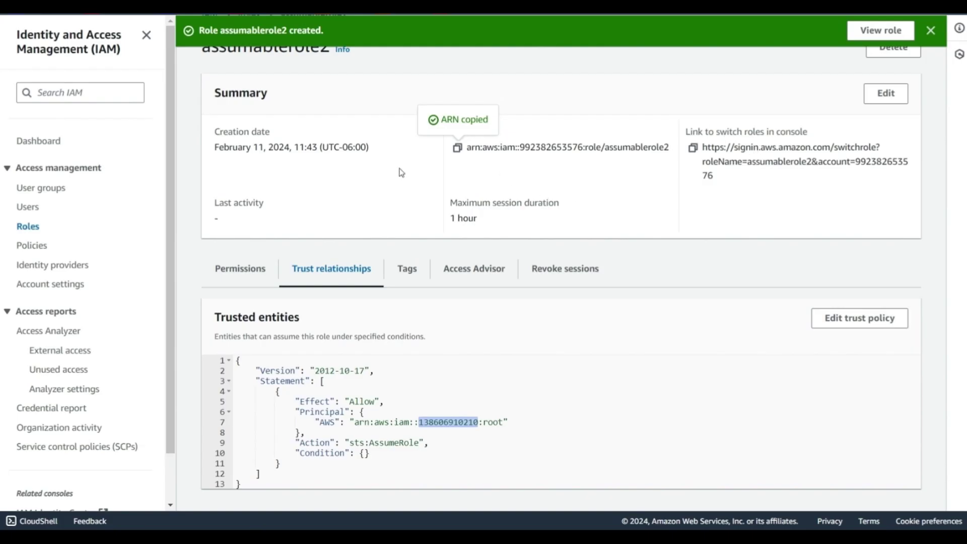
# Start creating a role in account 2 with CodeDeploy as the trusted AWS service and CodeDeploy - ECS as the use case
pyautogui.scroll(1, 36, 219)
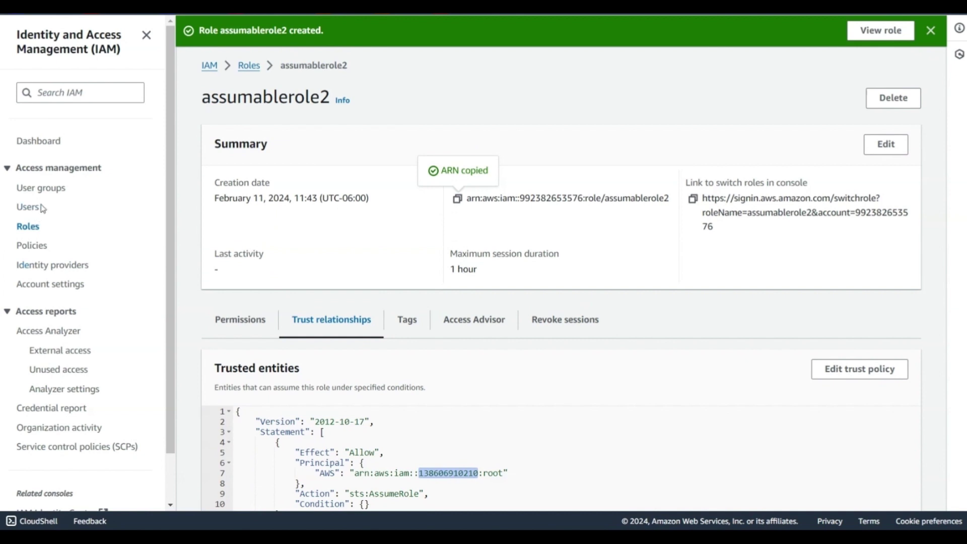
pyautogui.click(254, 67)
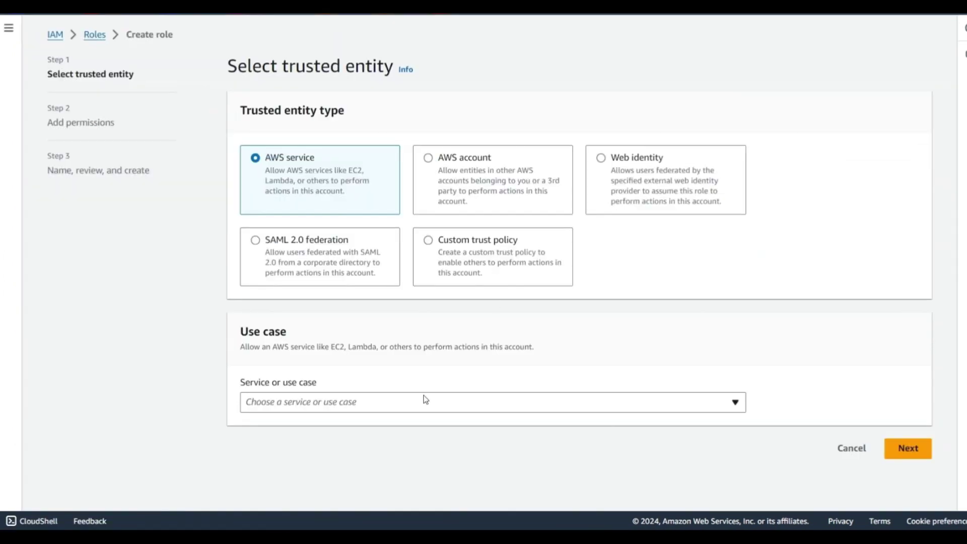
pyautogui.click(428, 402)
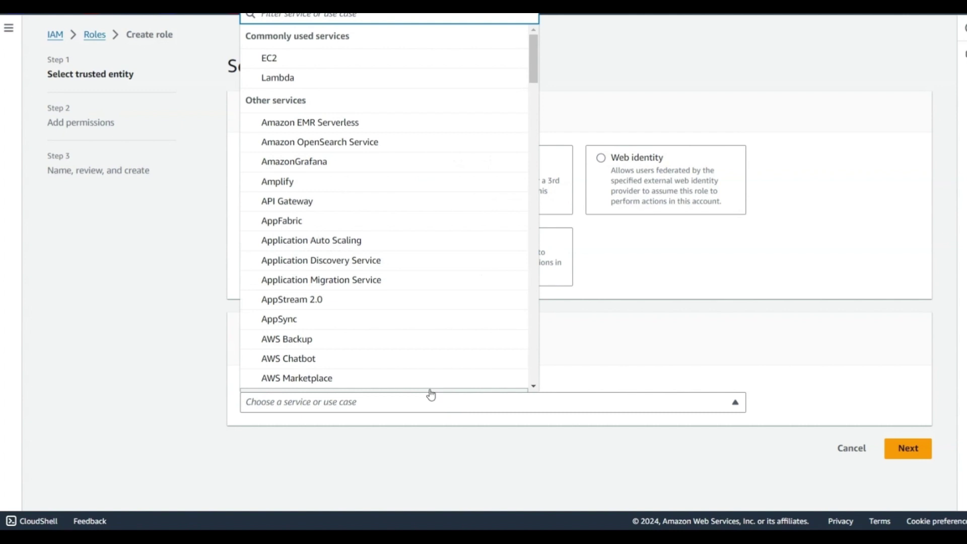
pyautogui.write('code')
pyautogui.click(287, 300)
pyautogui.scroll(-1, 409, 438)
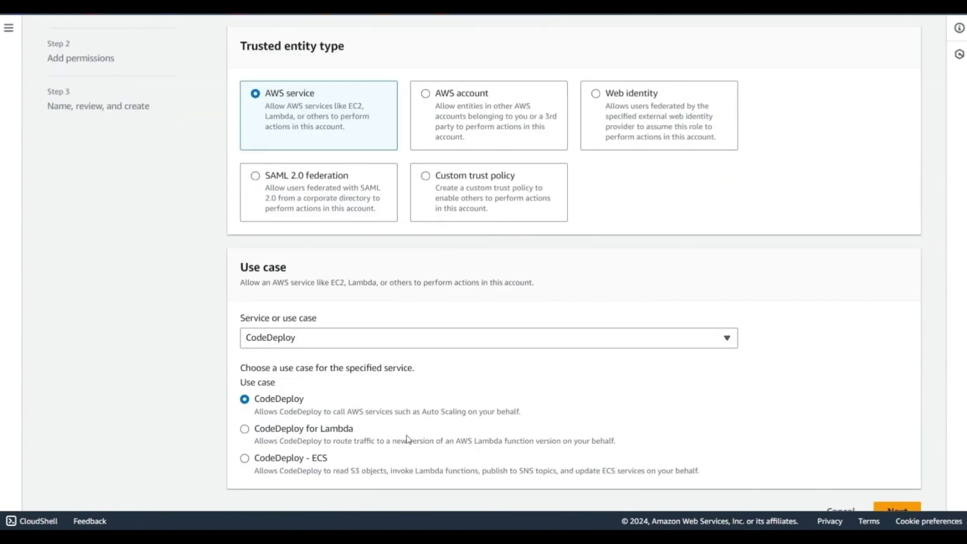
pyautogui.click(301, 462)
pyautogui.scroll(-1, 395, 462)
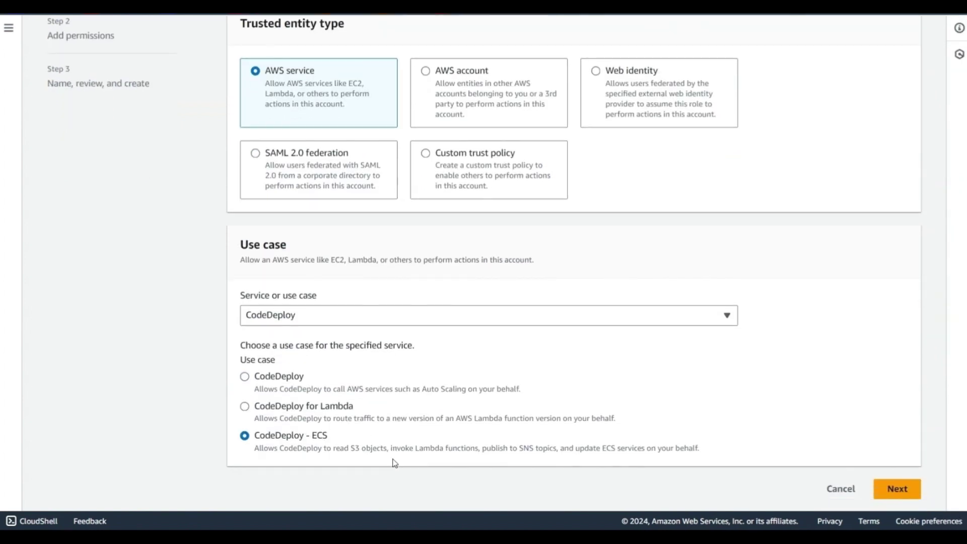
pyautogui.click(897, 488)
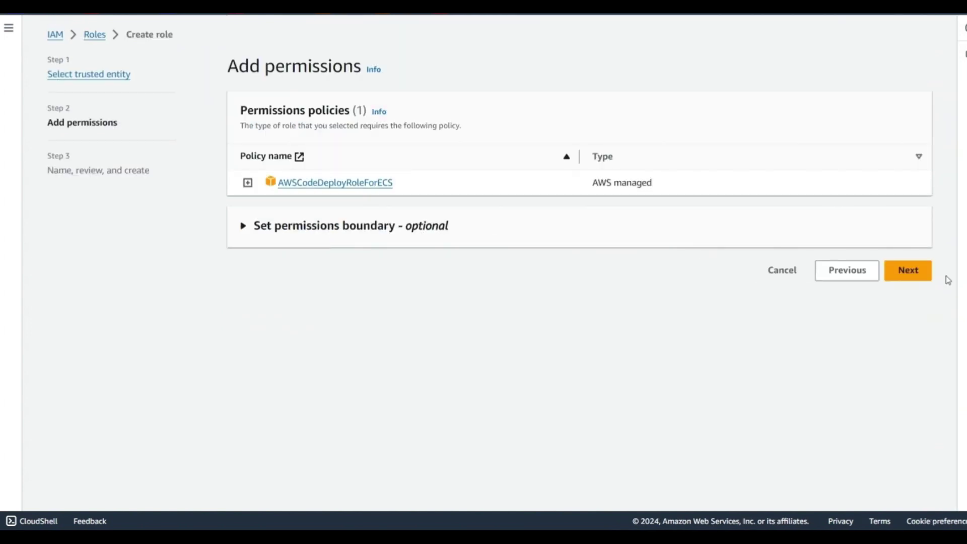
# Accept the AWSCodeDeployRoleForECS policy, name the role CodeDeployECSServiceLinkedRole and review its trust policy and permissions
pyautogui.click(909, 271)
pyautogui.click(623, 177)
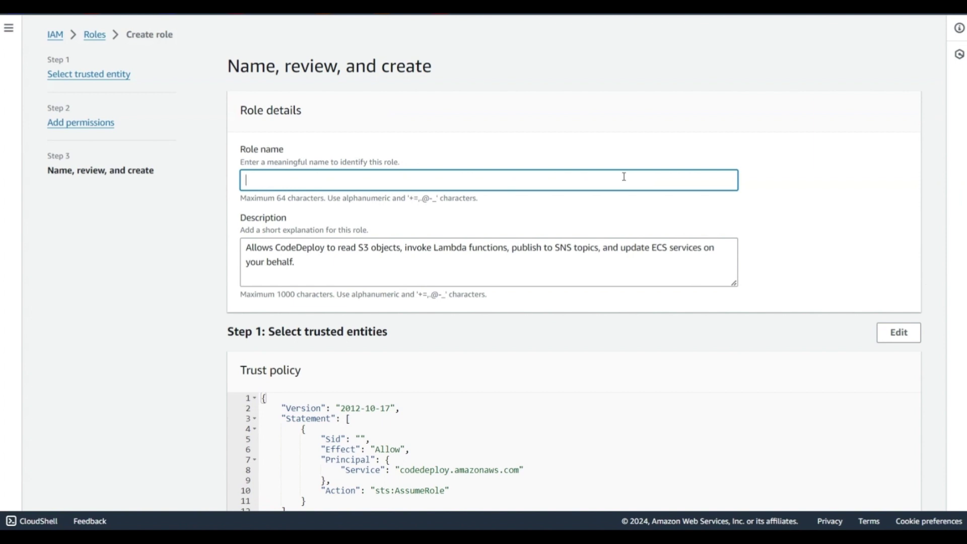
pyautogui.write('CodeDeployECSService')
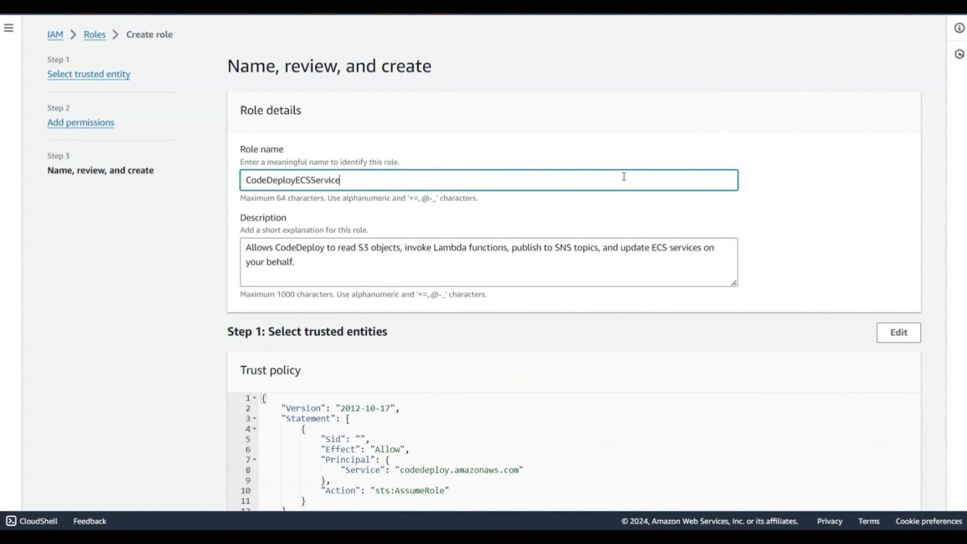
pyautogui.scroll(-8, 755, 353)
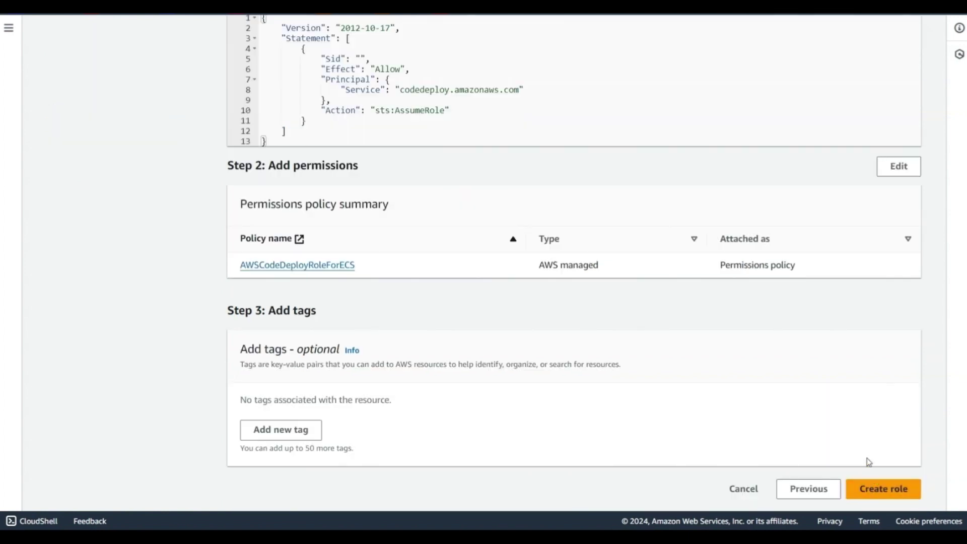
pyautogui.scroll(4, 816, 472)
pyautogui.scroll(3, 805, 453)
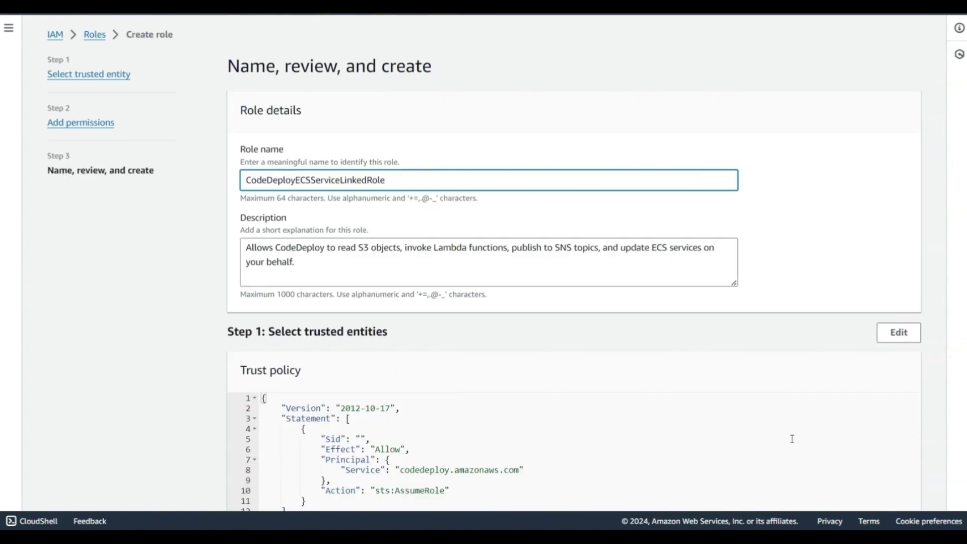
# Open account 2's roles list in a separate browser tab and view the existing codedeploy-role
pyautogui.rightClick(98, 37)
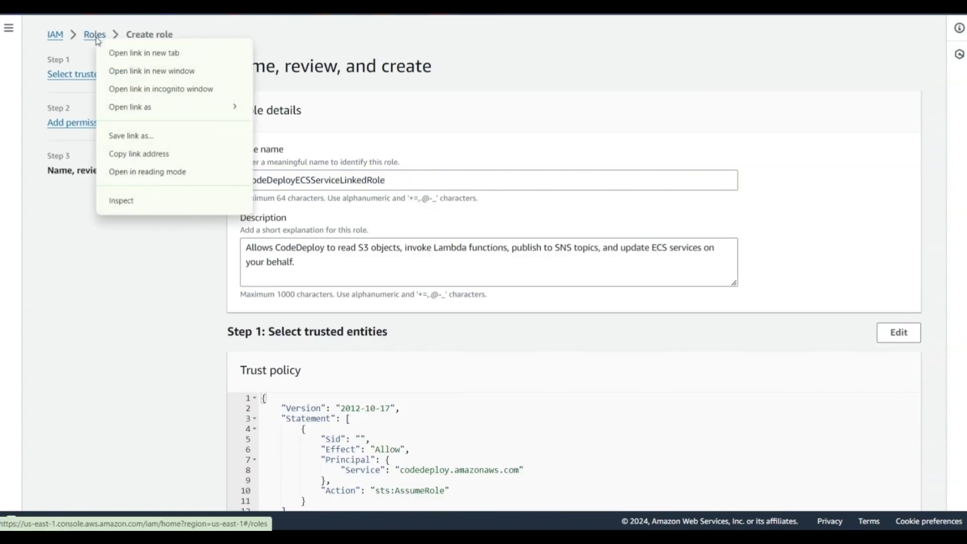
pyautogui.click(136, 53)
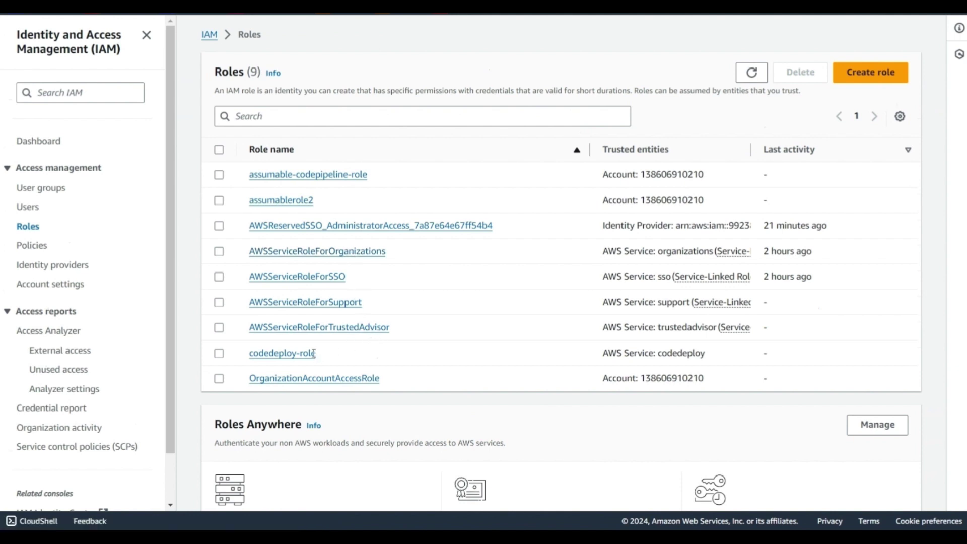
pyautogui.click(302, 354)
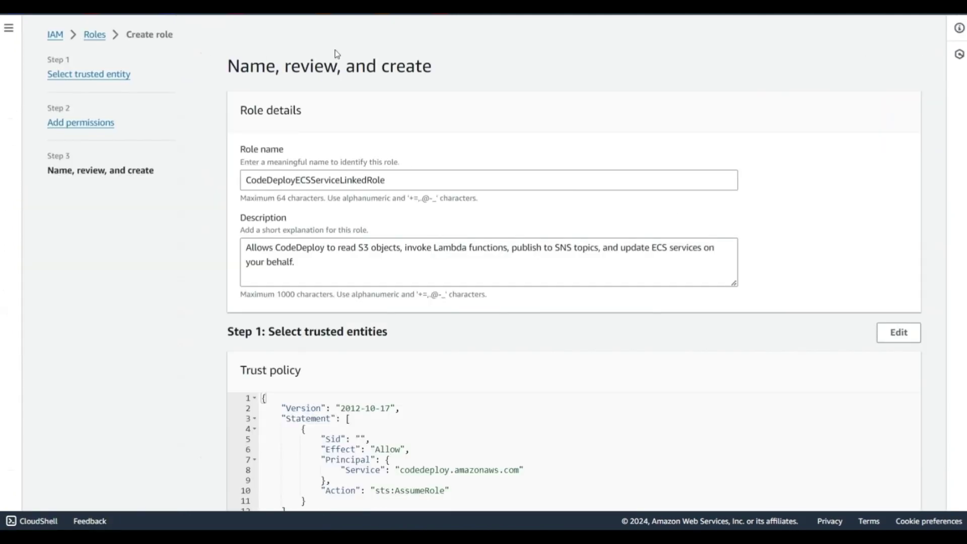
# Abandon the unfinished CodeDeploy role without saving and return to account 2's roles list
pyautogui.click(101, 42)
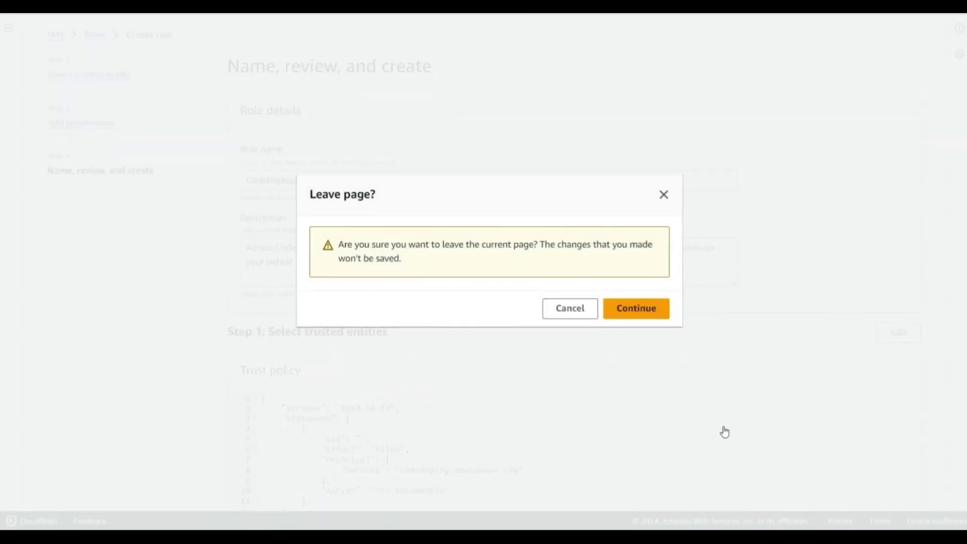
pyautogui.click(650, 308)
pyautogui.click(332, 113)
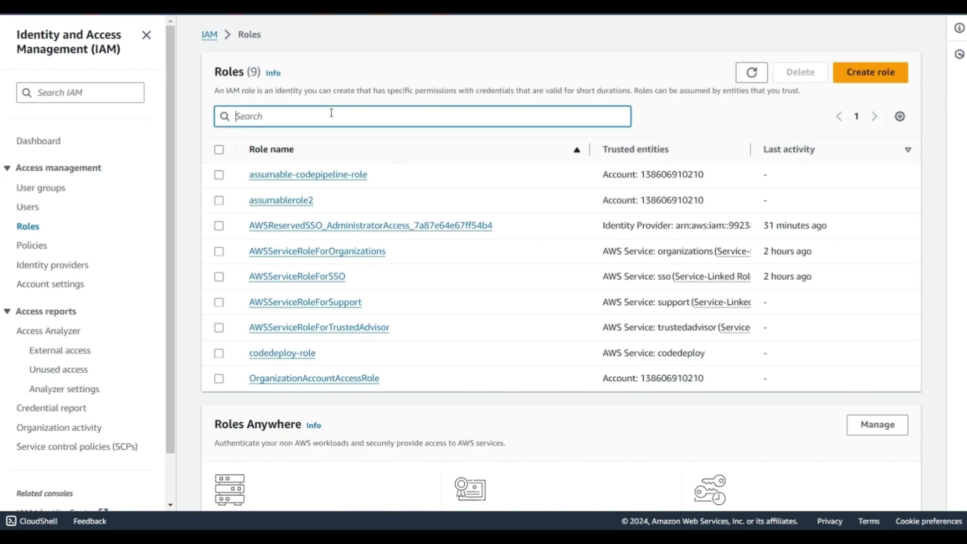
# Start a new role for the EC2 Auto Scaling service and use case, accept AutoScalingServiceRolePolicy and proceed to the role naming stage
pyautogui.click(883, 73)
pyautogui.click(401, 405)
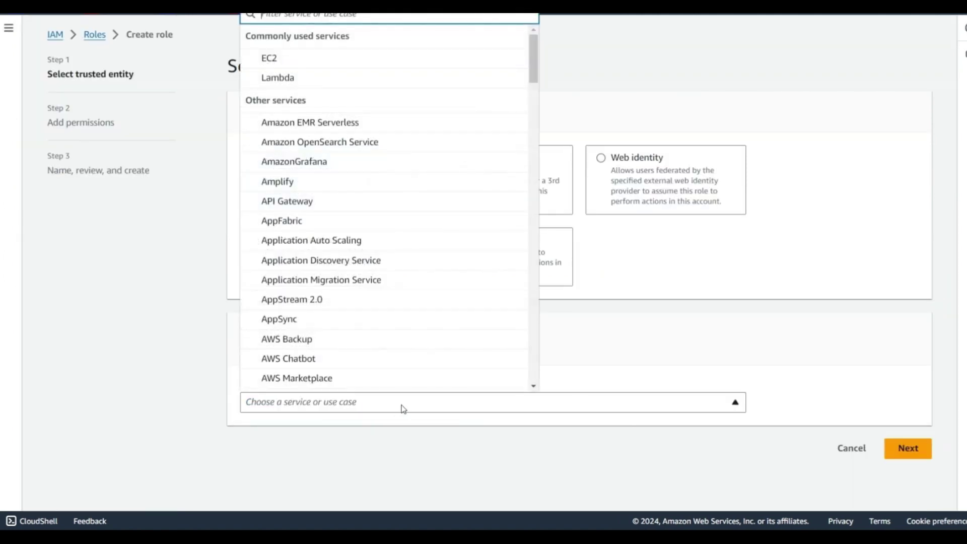
pyautogui.write('auto')
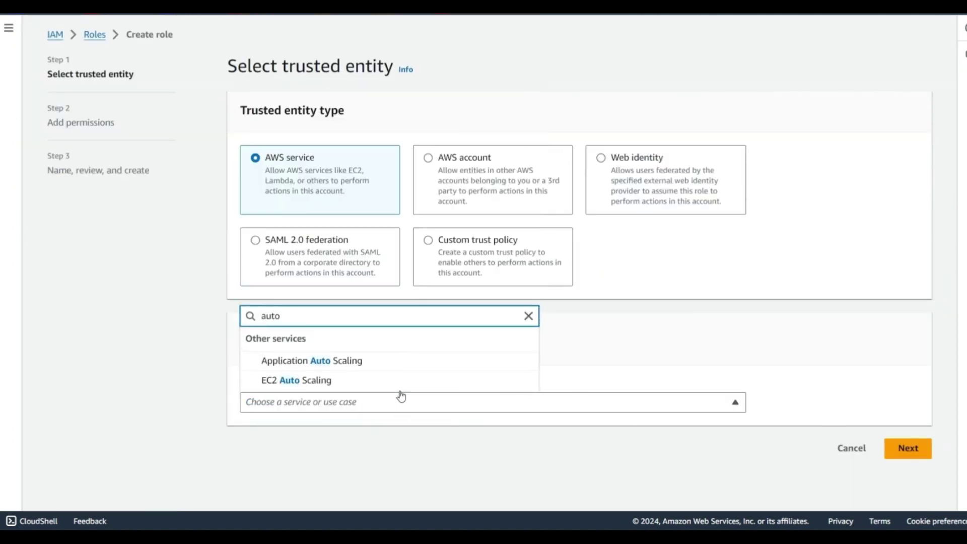
pyautogui.click(369, 383)
pyautogui.scroll(-2, 445, 408)
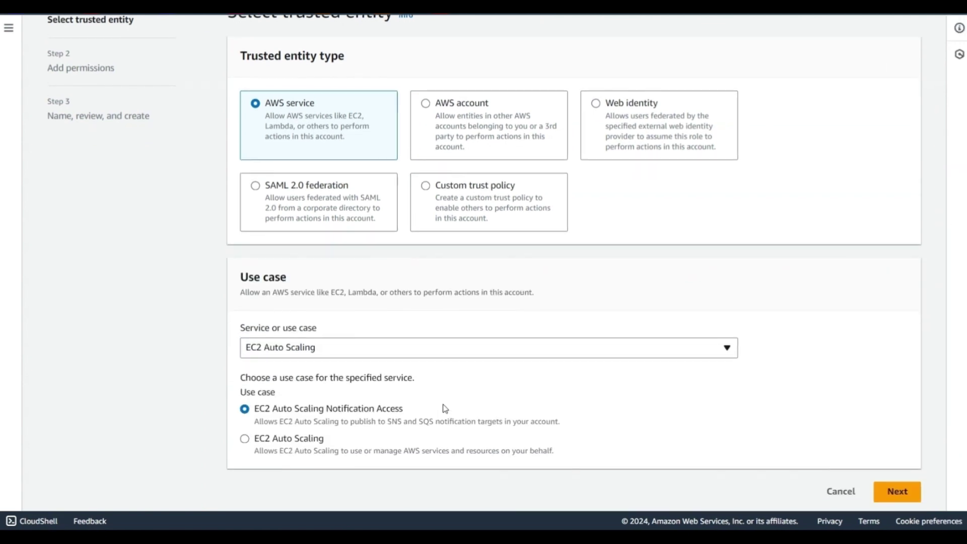
pyautogui.click(300, 438)
pyautogui.click(921, 490)
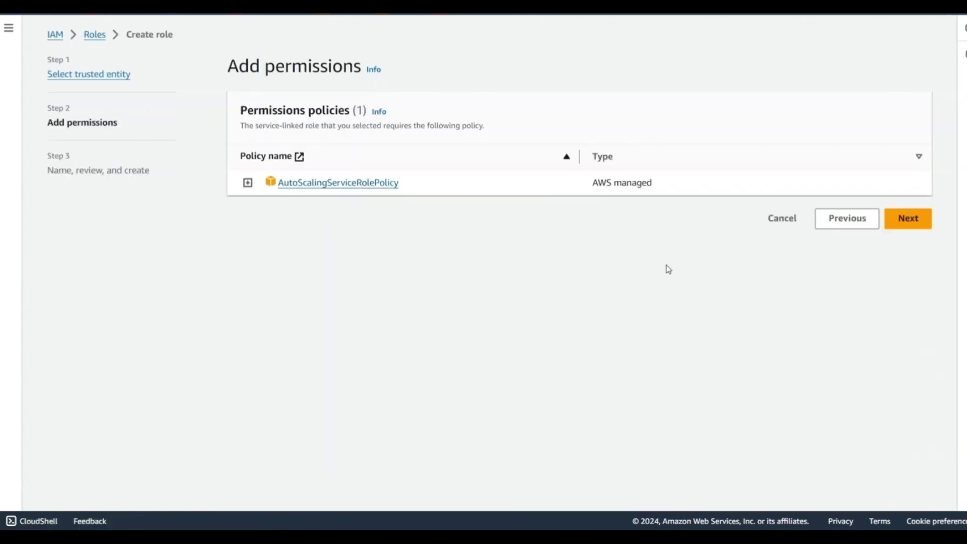
pyautogui.click(901, 221)
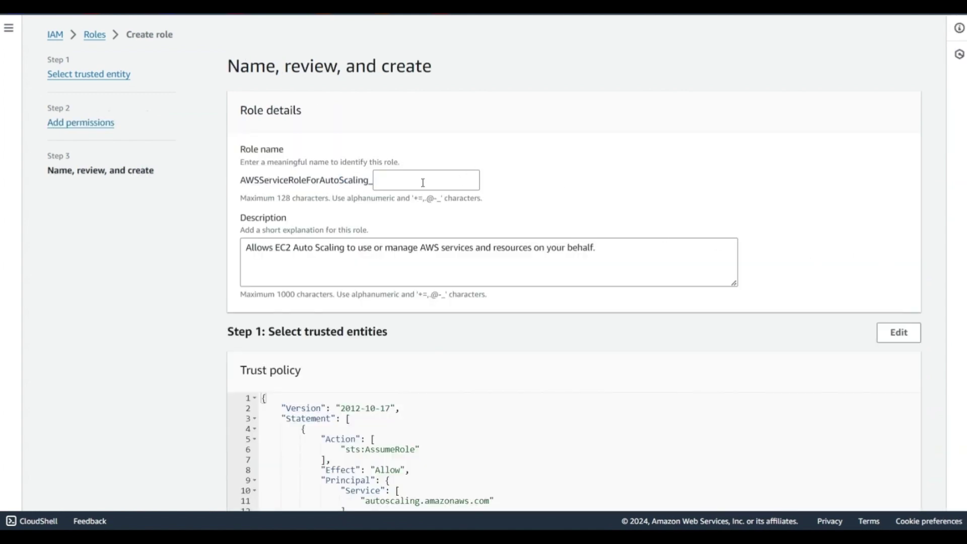
pyautogui.click(395, 181)
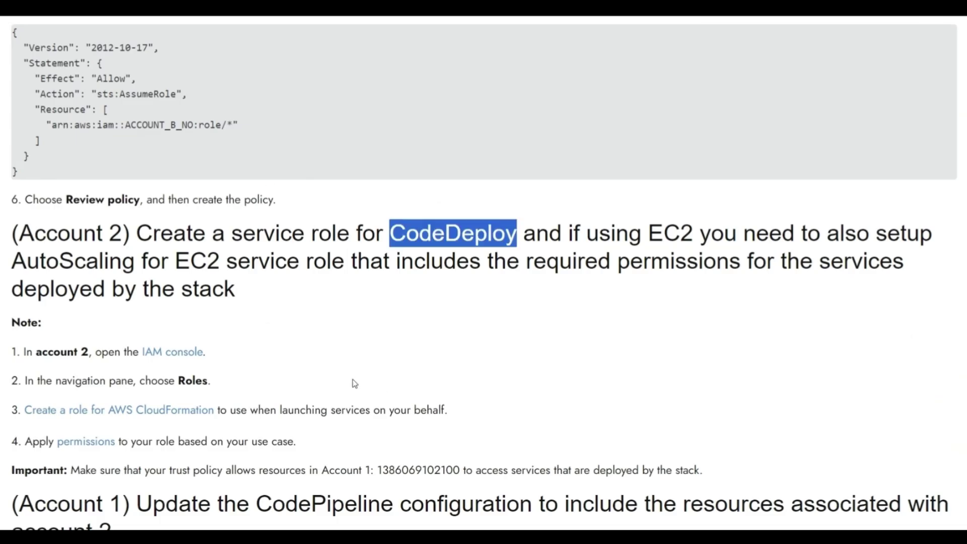
# Return to the guide and read the sections on account 2's service role and on updating account 1's CodePipeline configuration with account 2's resources
pyautogui.scroll(-1, 277, 368)
pyautogui.scroll(-3, 278, 369)
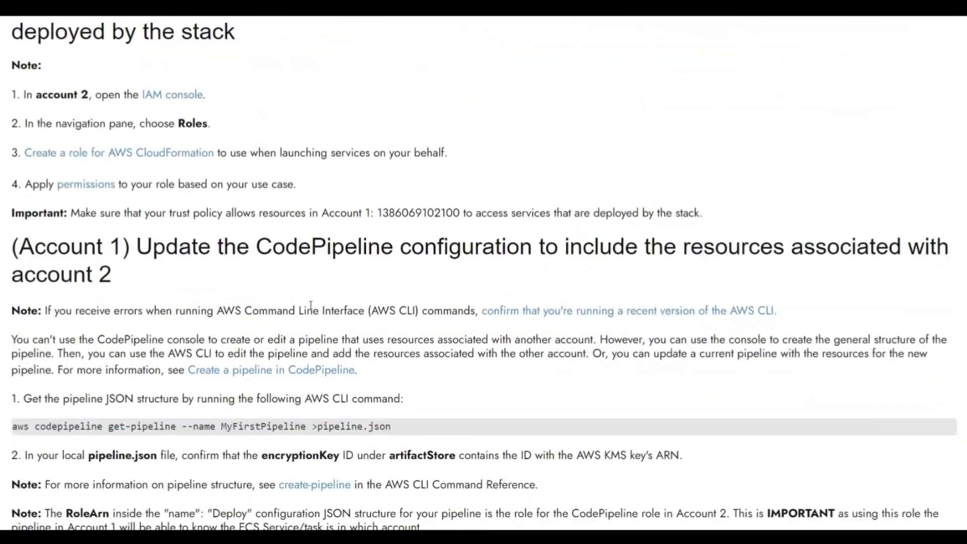
pyautogui.scroll(5, 310, 305)
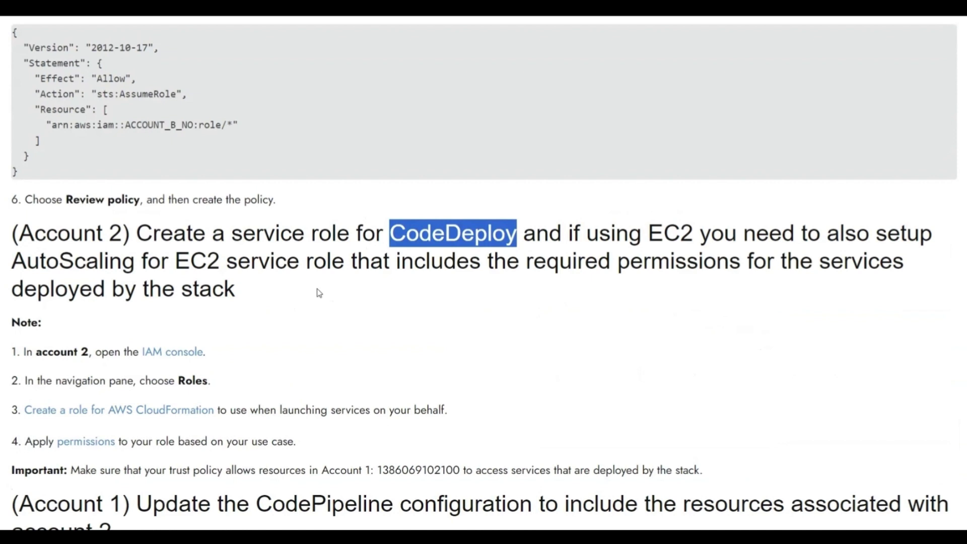
pyautogui.scroll(-1, 319, 292)
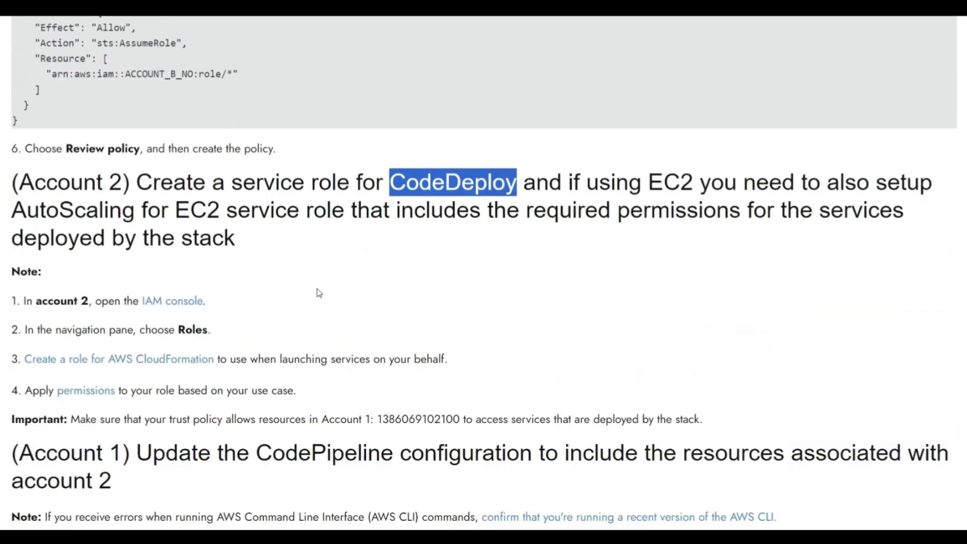
pyautogui.scroll(-1, 319, 292)
pyautogui.click(358, 176)
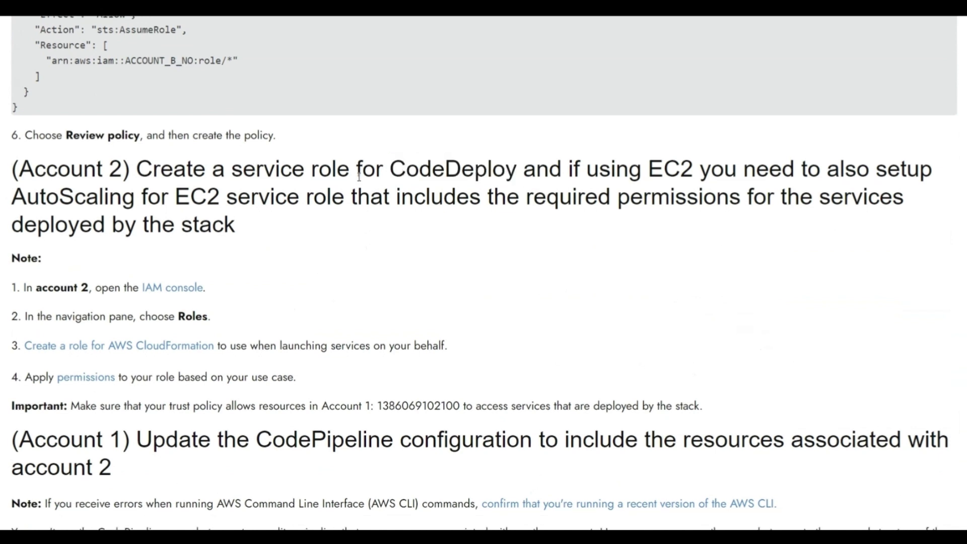
pyautogui.scroll(-4, 358, 175)
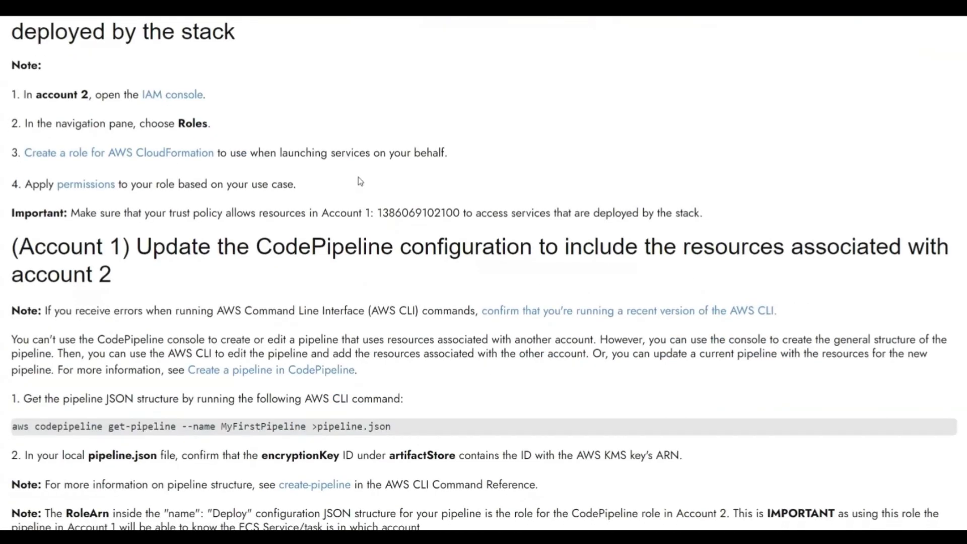
pyautogui.scroll(-1, 359, 181)
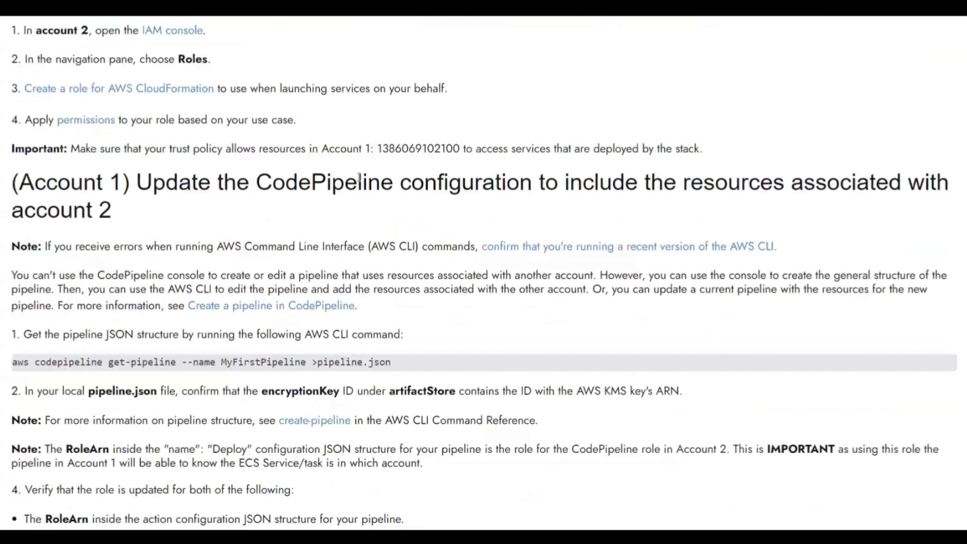
pyautogui.scroll(-1, 359, 176)
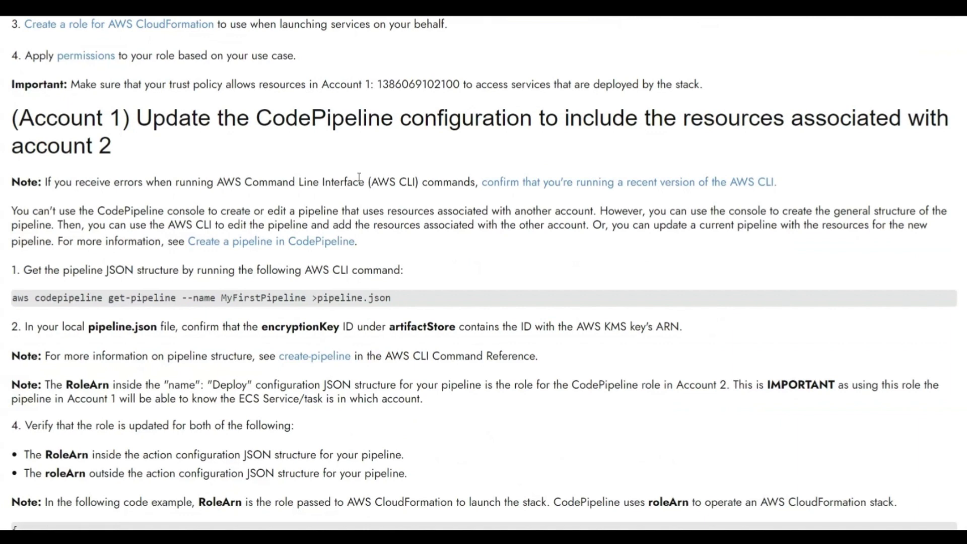
pyautogui.scroll(-1, 358, 177)
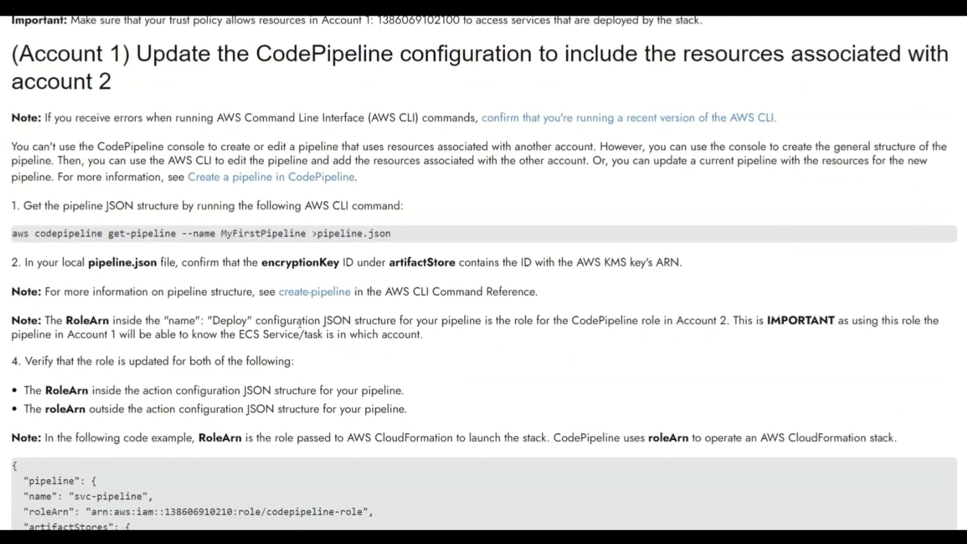
# Read the guide's role verification notes and review the example pipeline JSON from the artifact stores through the source, build and deploy stages
pyautogui.scroll(-1, 300, 324)
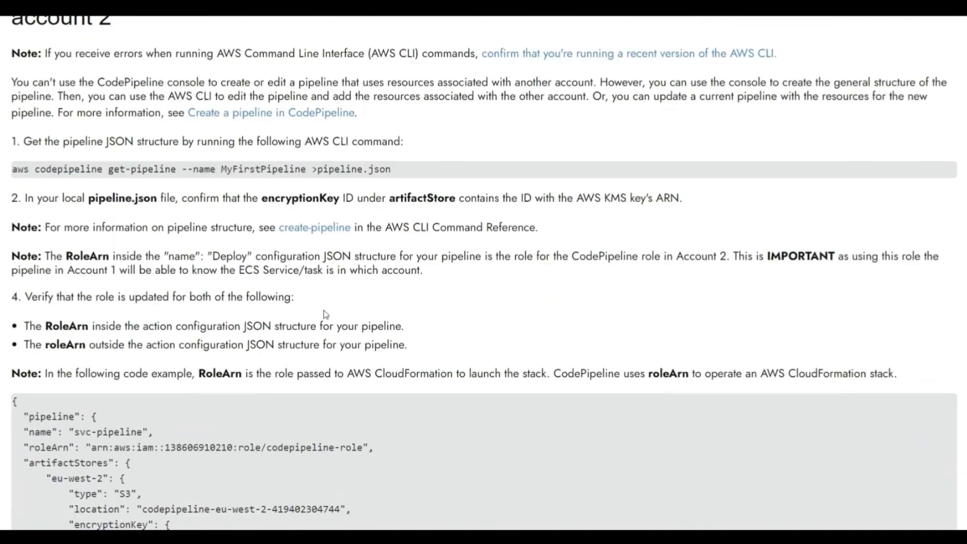
pyautogui.scroll(-2, 295, 364)
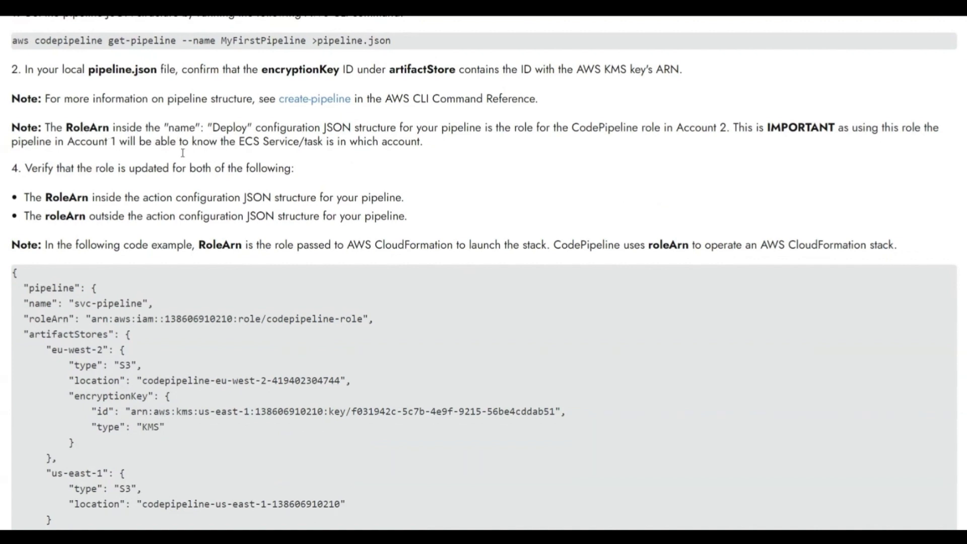
pyautogui.scroll(-1, 202, 244)
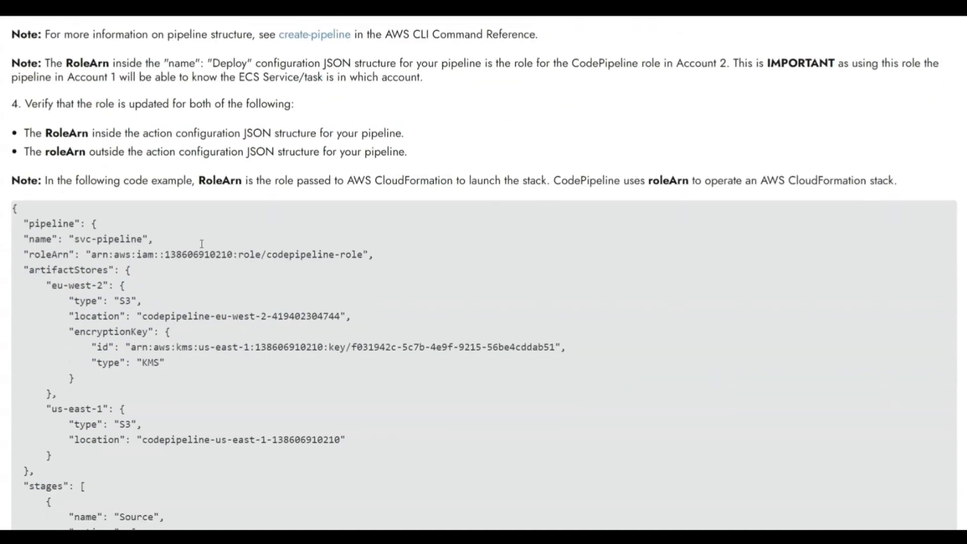
pyautogui.scroll(-3, 202, 244)
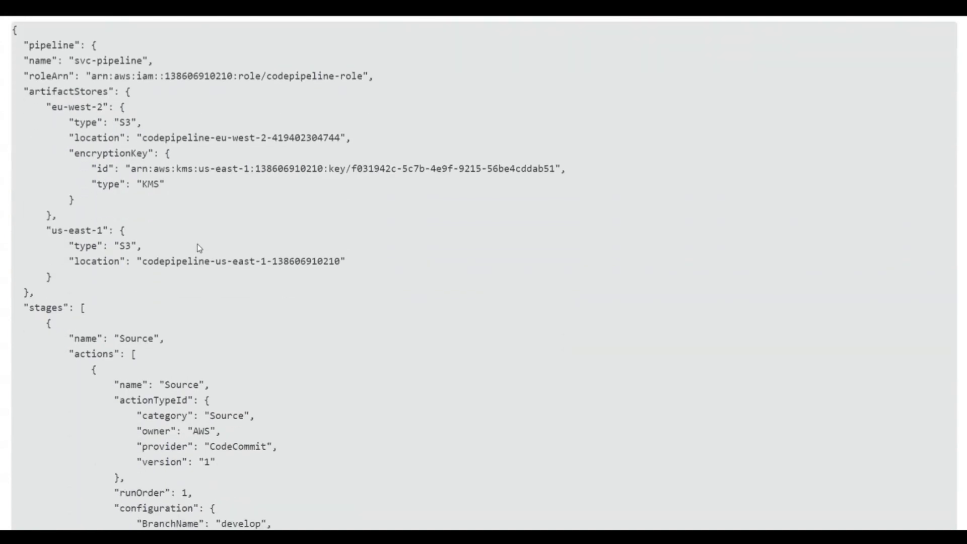
pyautogui.scroll(-1, 196, 86)
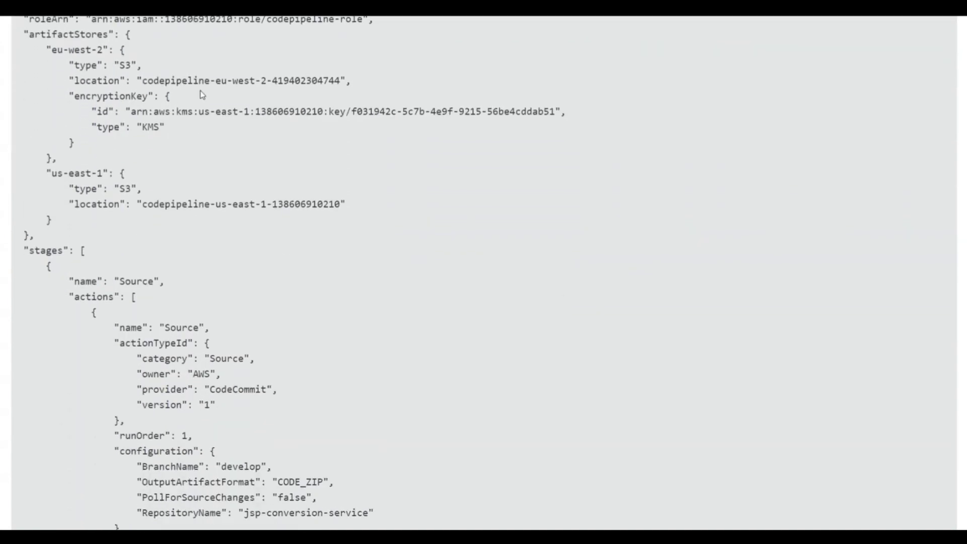
pyautogui.scroll(-2, 200, 90)
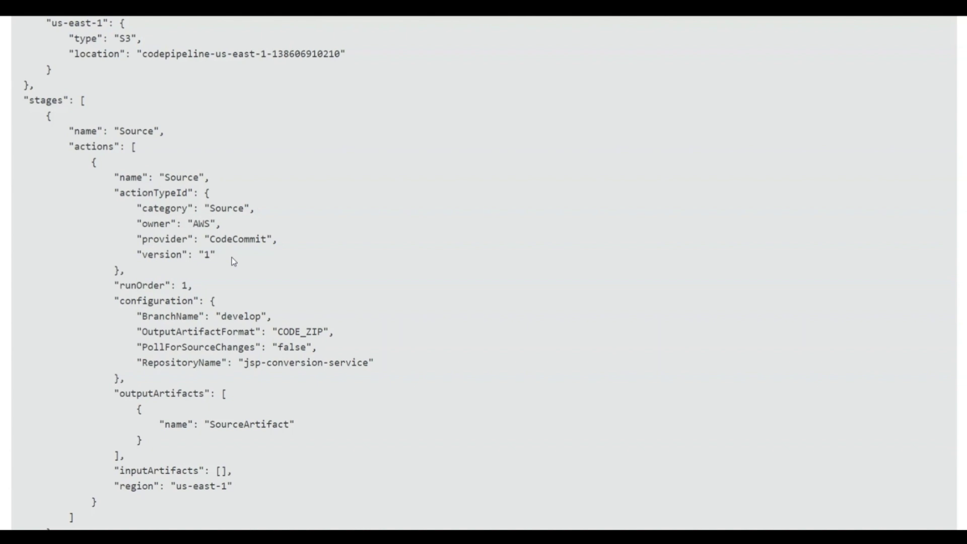
pyautogui.scroll(-8, 233, 260)
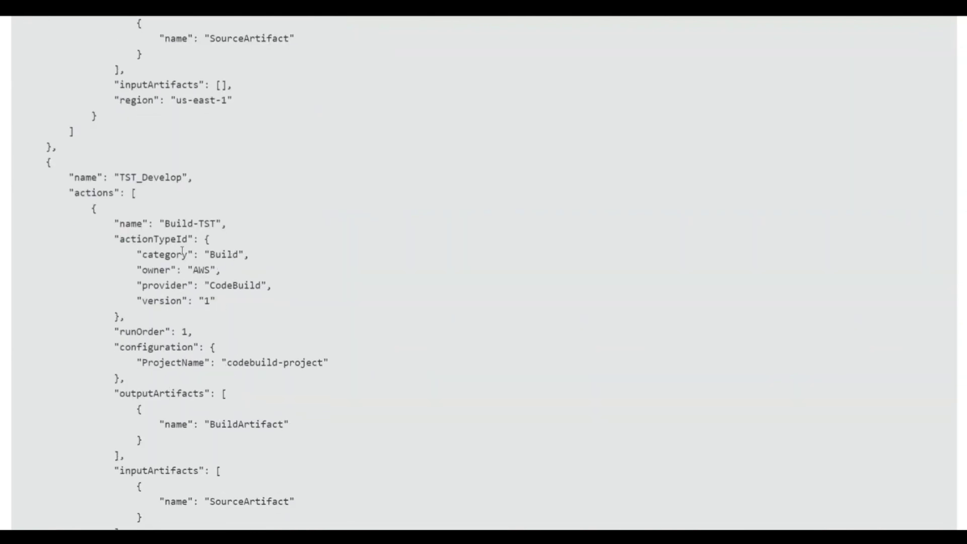
pyautogui.scroll(-1, 183, 250)
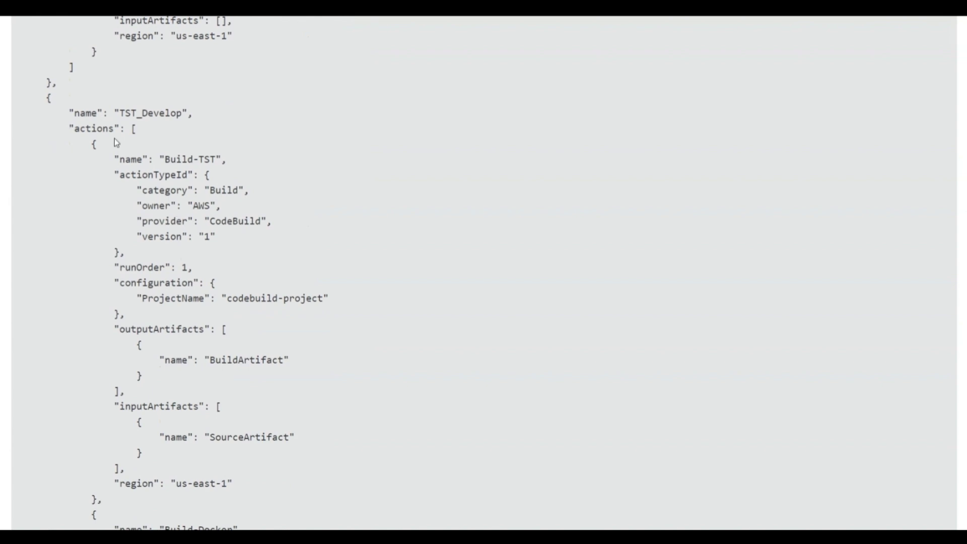
pyautogui.scroll(-6, 154, 233)
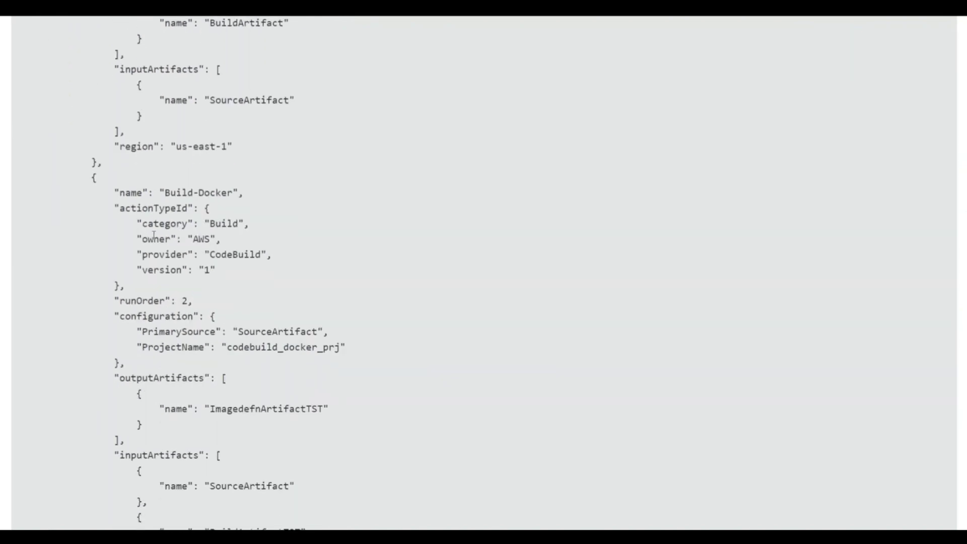
pyautogui.scroll(-8, 154, 240)
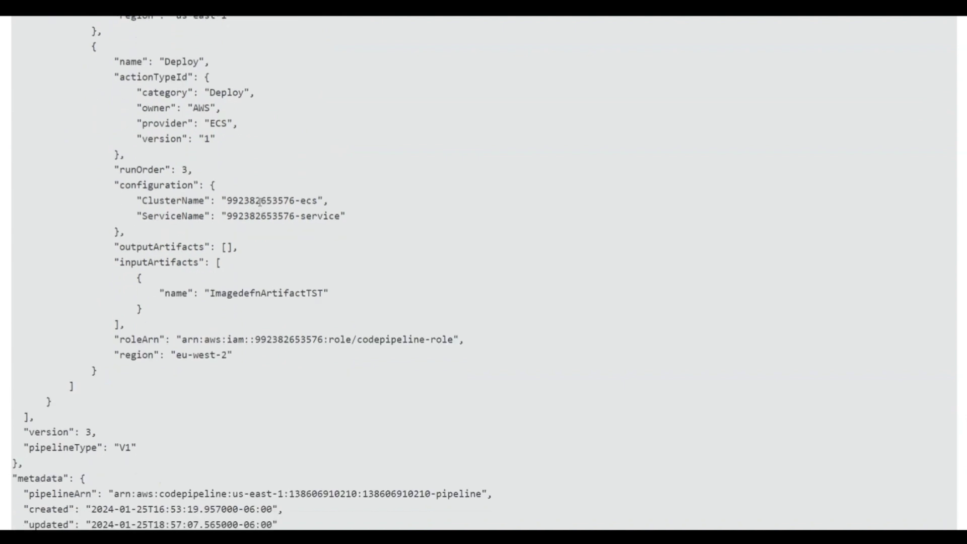
# Highlight the Deploy action block in the example pipeline JSON, then its roleArn line and the account ID within that ARN
pyautogui.tripleClick(275, 341)
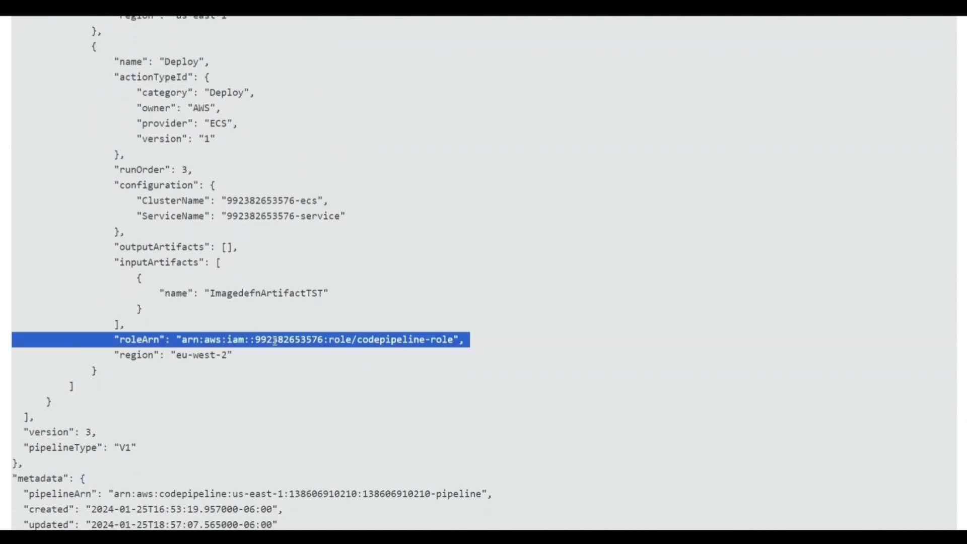
pyautogui.click(309, 349)
pyautogui.moveTo(92, 47); pyautogui.dragTo(207, 369)
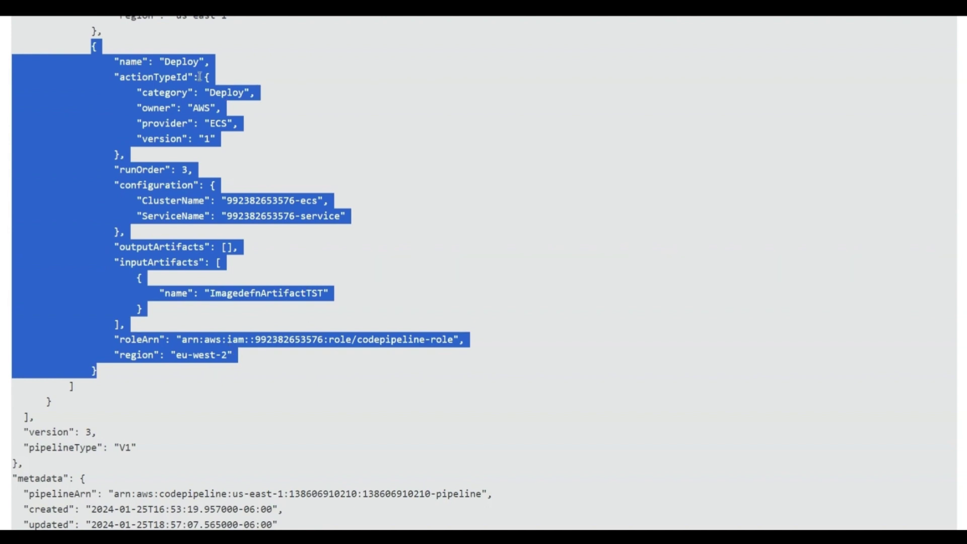
pyautogui.click(301, 347)
pyautogui.moveTo(111, 340); pyautogui.dragTo(477, 338)
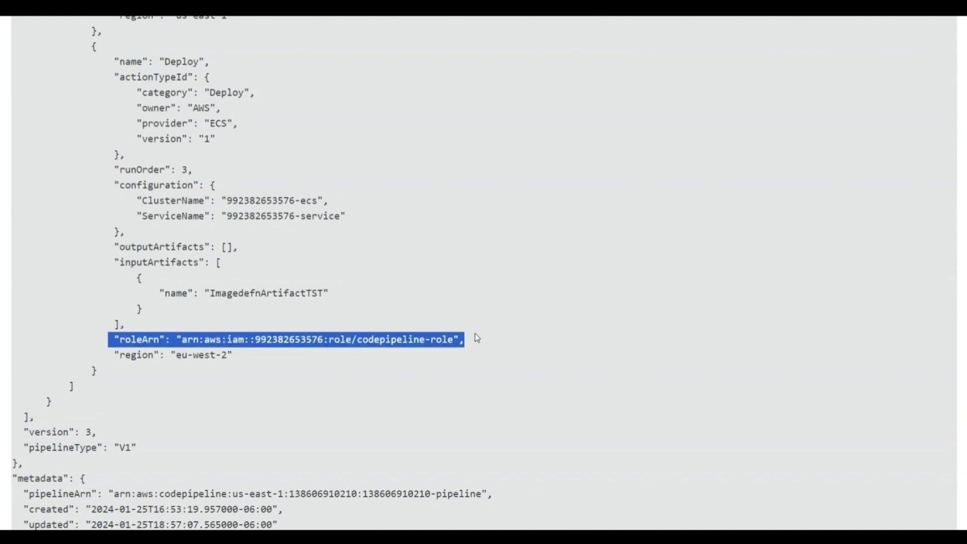
pyautogui.doubleClick(278, 339)
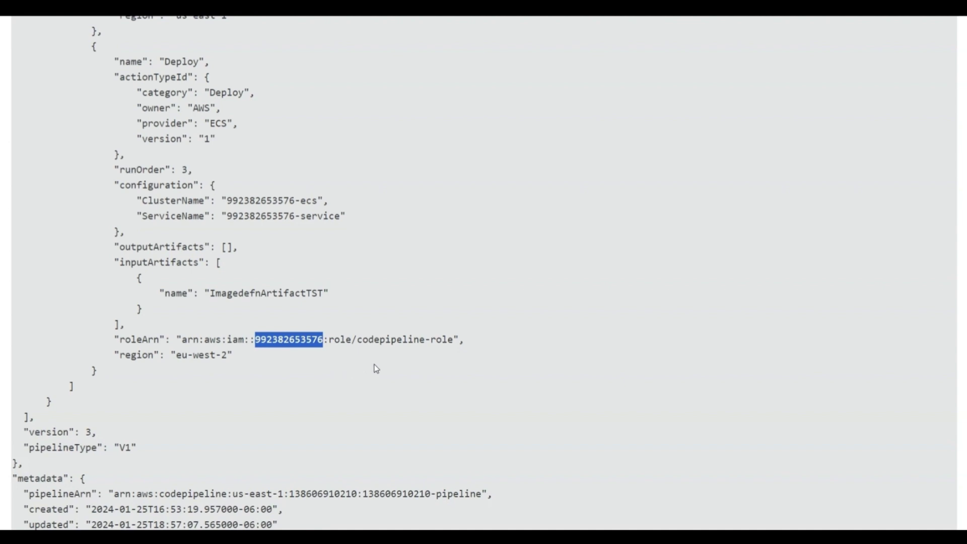